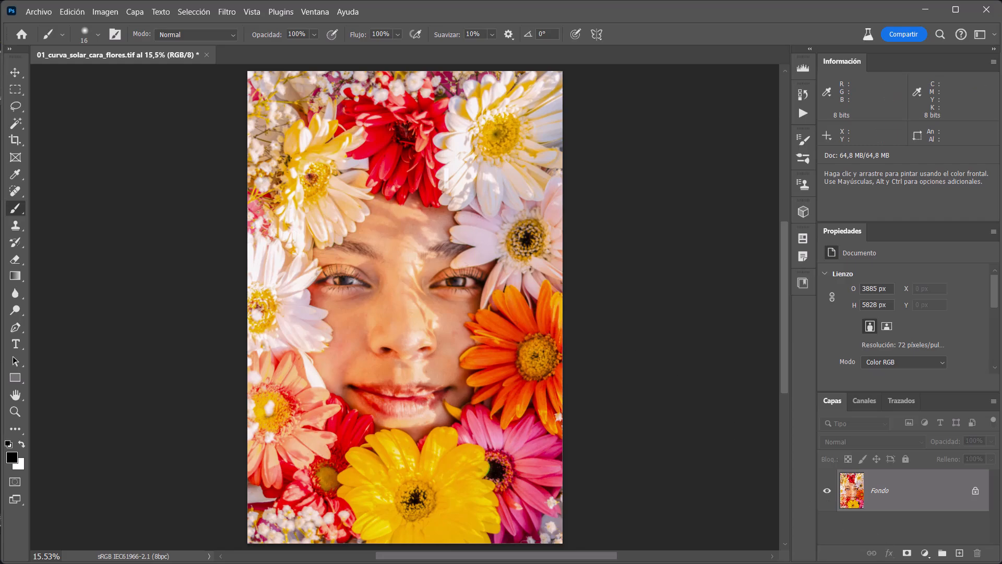
Add a Curves adjustment layer to the flower portrait and float its enlarged settings over the canvas
{"action": "left_click", "coordinate": [926, 553]}
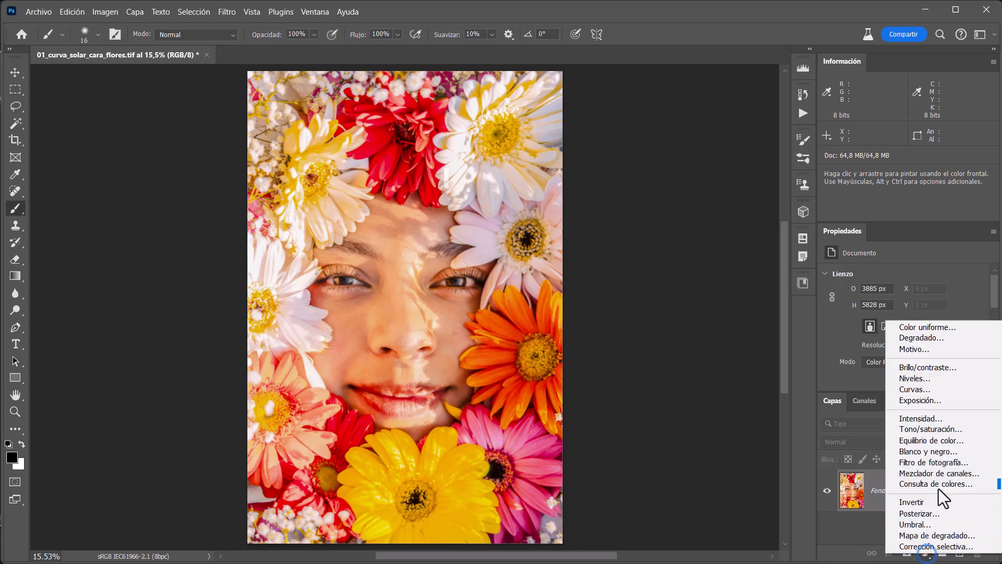
{"action": "left_click", "coordinate": [943, 393]}
{"action": "left_click_drag", "start_coordinate": [837, 229], "coordinate": [522, 136]}
{"action": "left_click_drag", "start_coordinate": [709, 375], "coordinate": [766, 438]}
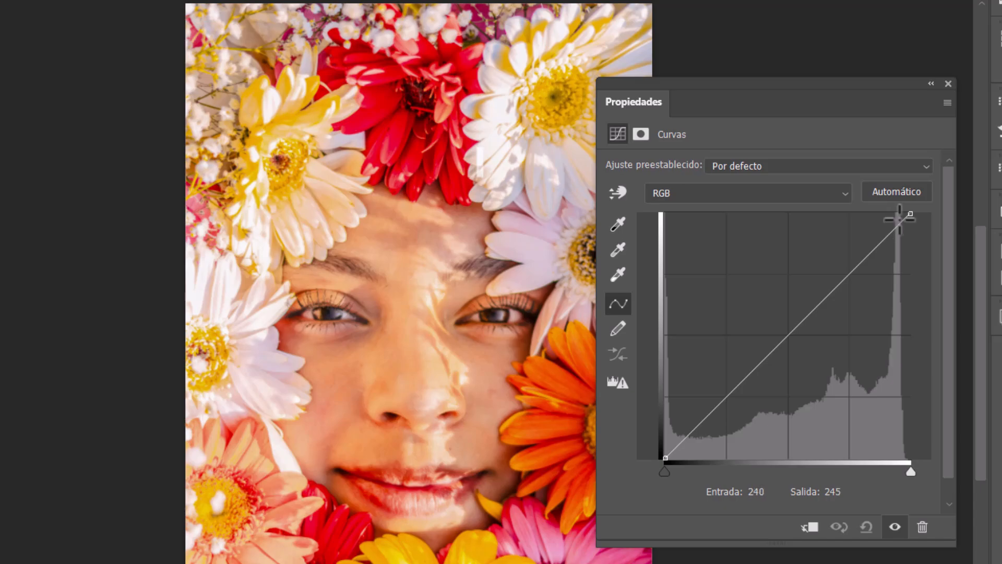
Try several brightening positions for a new point on the RGB curve, ending at input 145, output 206
{"action": "left_click_drag", "start_coordinate": [797, 329], "coordinate": [746, 319]}
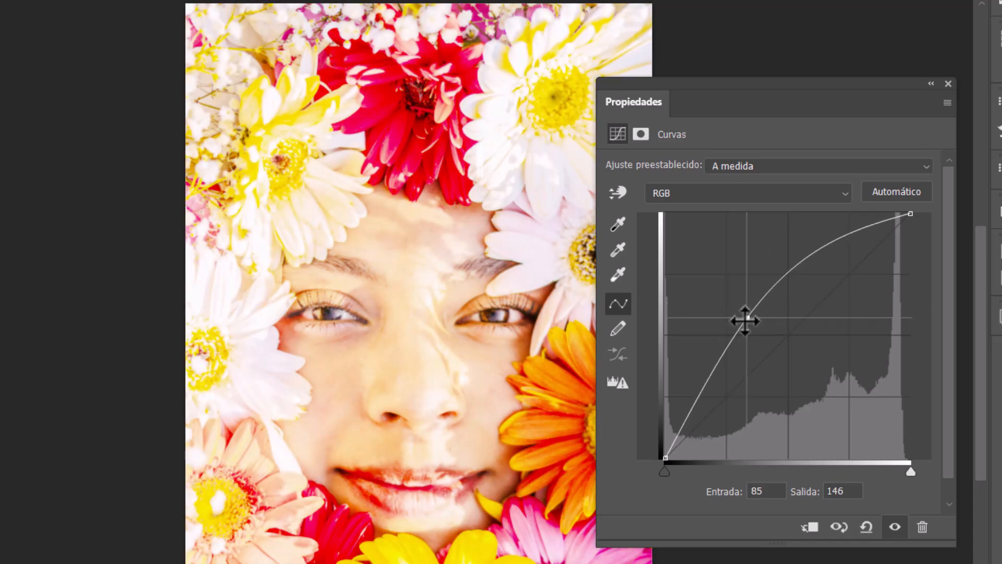
{"action": "left_click_drag", "start_coordinate": [747, 320], "coordinate": [761, 283]}
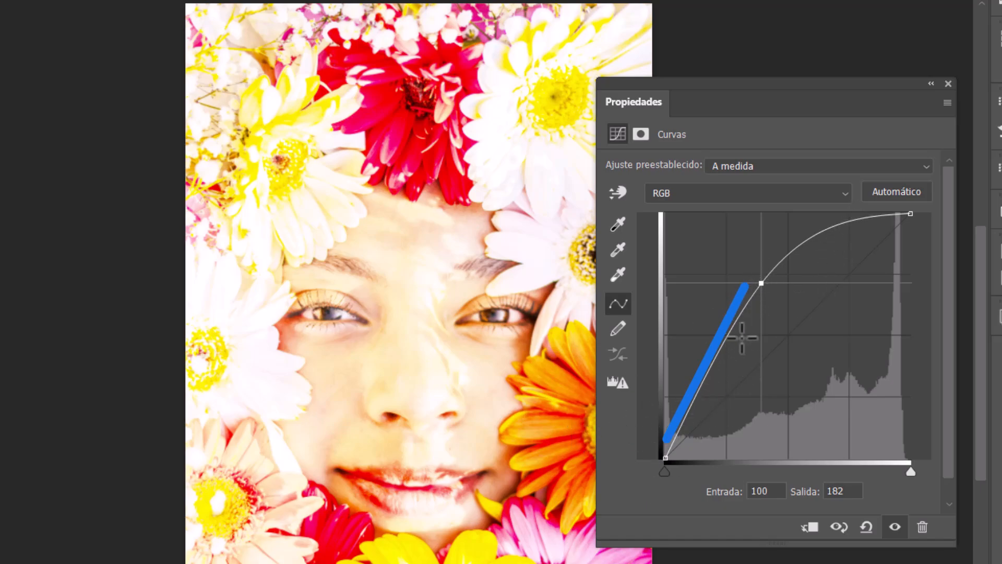
{"action": "left_click_drag", "start_coordinate": [761, 283], "coordinate": [696, 207]}
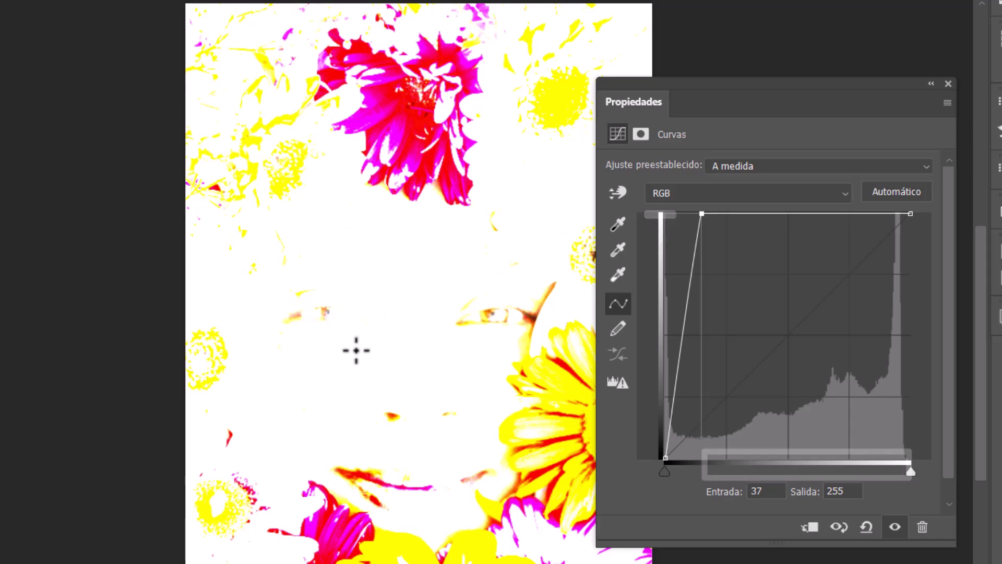
{"action": "left_click_drag", "start_coordinate": [702, 214], "coordinate": [805, 261]}
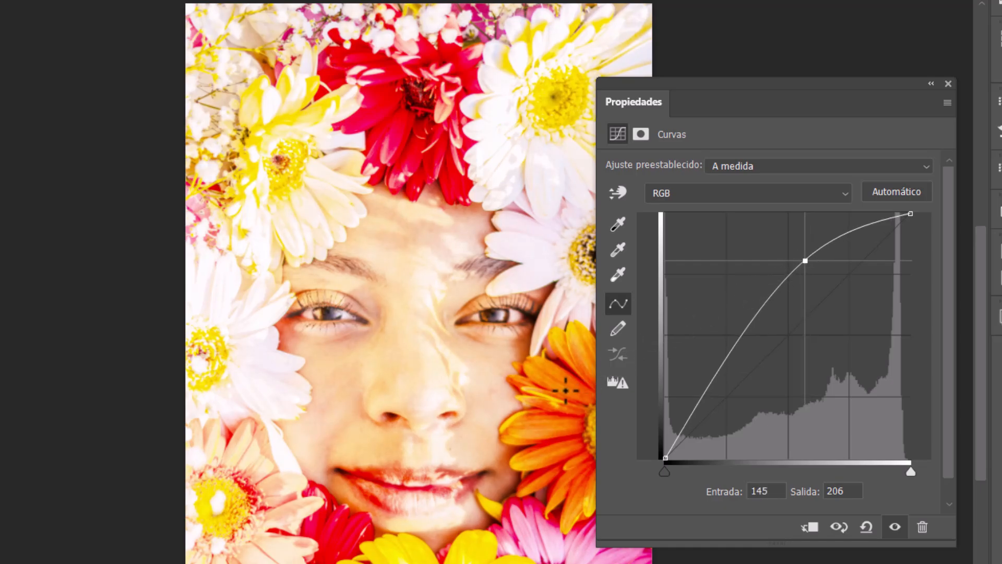
Try the curve point at input 44, output 252 and compare the orange flower with and without the adjustment
{"action": "left_click_drag", "start_coordinate": [737, 85], "coordinate": [769, 82]}
{"action": "left_click_drag", "start_coordinate": [839, 258], "coordinate": [741, 213]}
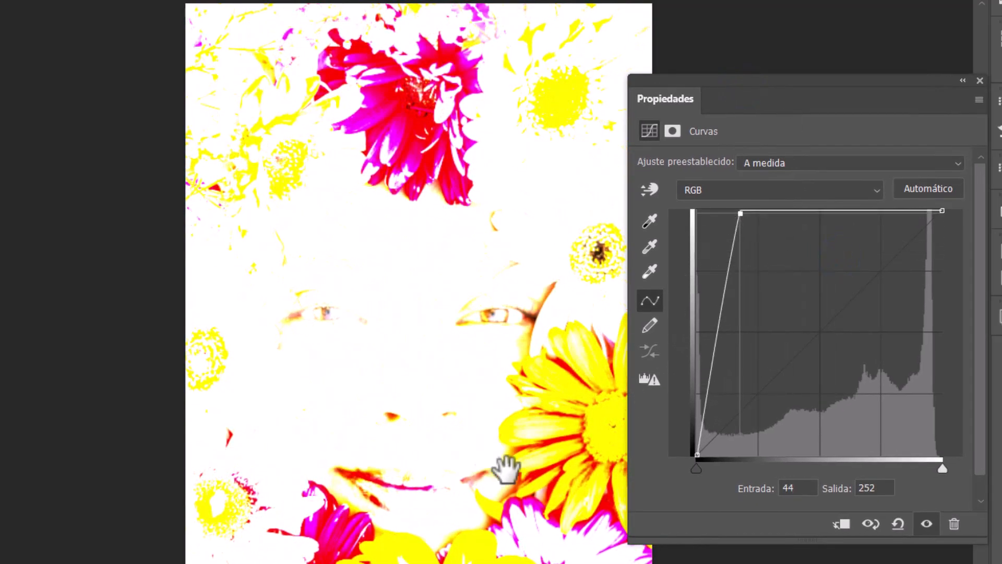
{"action": "left_click_drag", "start_coordinate": [516, 476], "coordinate": [388, 436]}
{"action": "left_click_drag", "start_coordinate": [468, 422], "coordinate": [562, 447]}
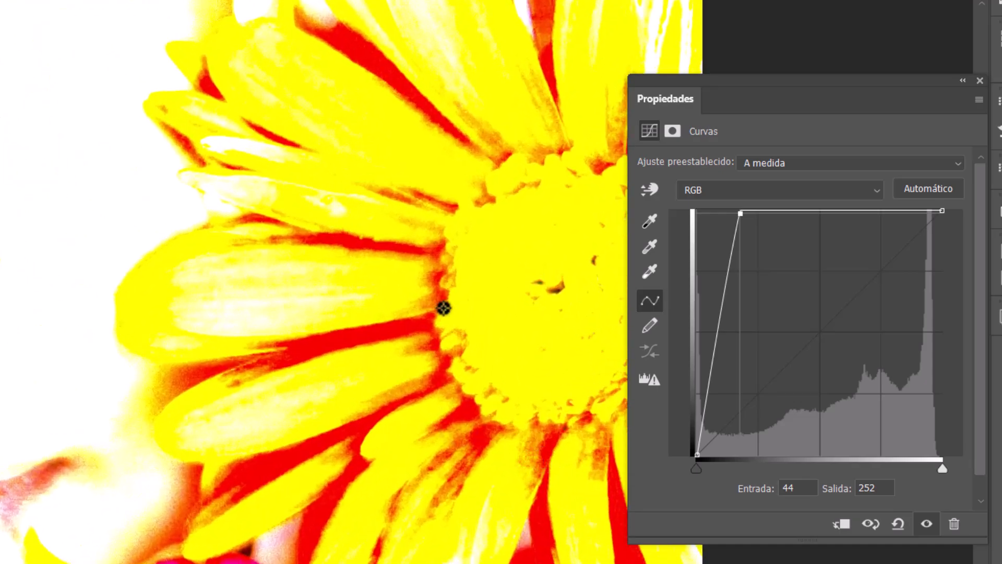
{"action": "left_click", "coordinate": [926, 523]}
{"action": "left_click", "coordinate": [926, 524]}
{"action": "left_click_drag", "start_coordinate": [468, 400], "coordinate": [319, 397]}
{"action": "left_click_drag", "start_coordinate": [315, 396], "coordinate": [483, 366]}
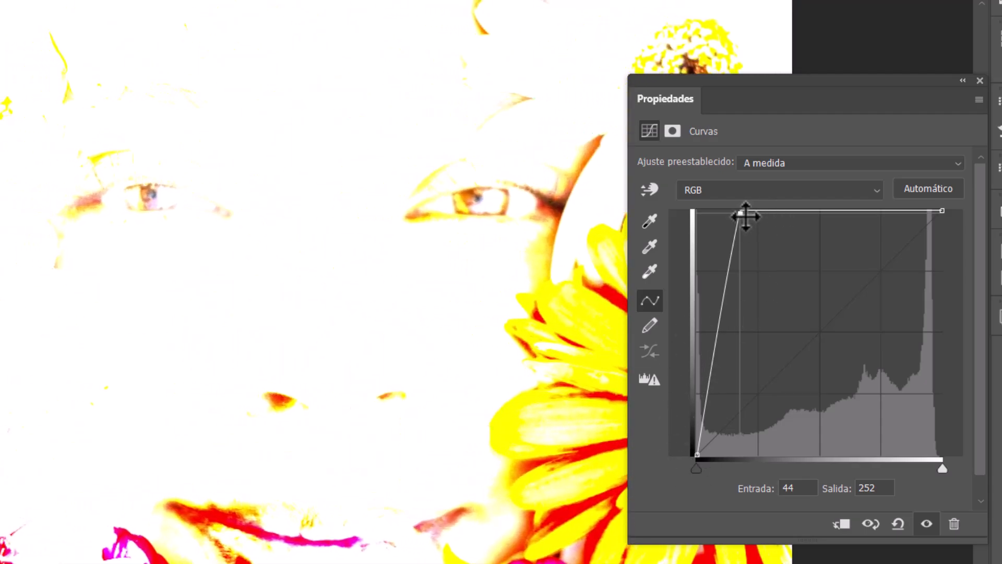
Try a steep contrast curve by moving the black point inward and the white point to input 170, output 255, and reset the curve
{"action": "left_click_drag", "start_coordinate": [740, 214], "coordinate": [799, 201]}
{"action": "left_click_drag", "start_coordinate": [700, 454], "coordinate": [773, 454]}
{"action": "left_click_drag", "start_coordinate": [943, 210], "coordinate": [832, 195]}
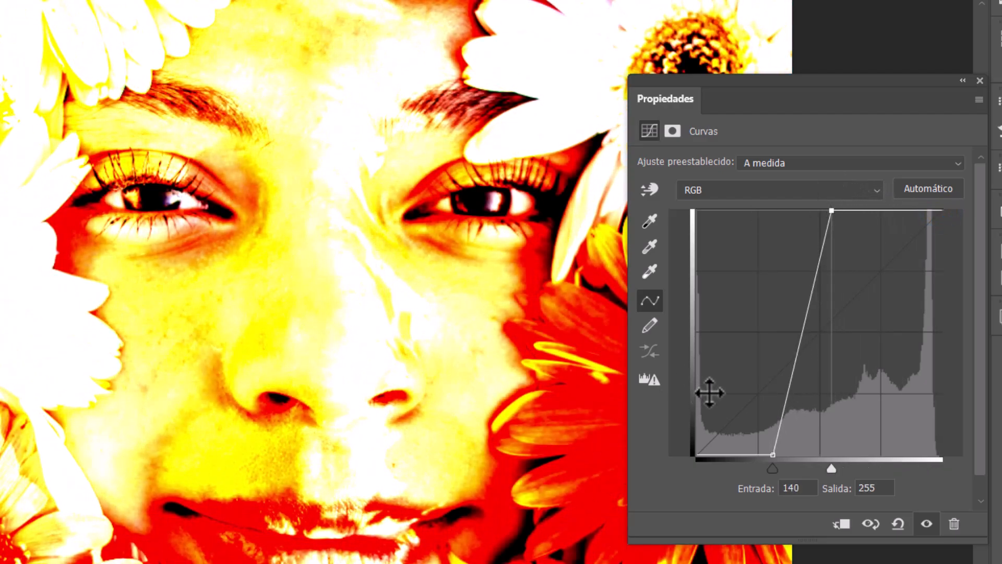
{"action": "left_click_drag", "start_coordinate": [778, 455], "coordinate": [796, 454]}
{"action": "left_click_drag", "start_coordinate": [833, 212], "coordinate": [864, 200]}
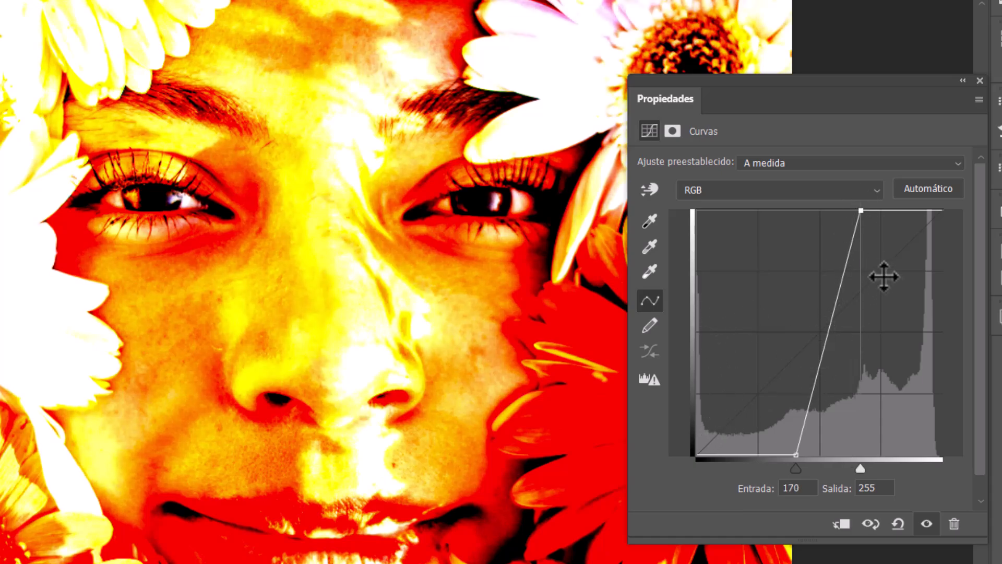
{"action": "left_click", "coordinate": [899, 527]}
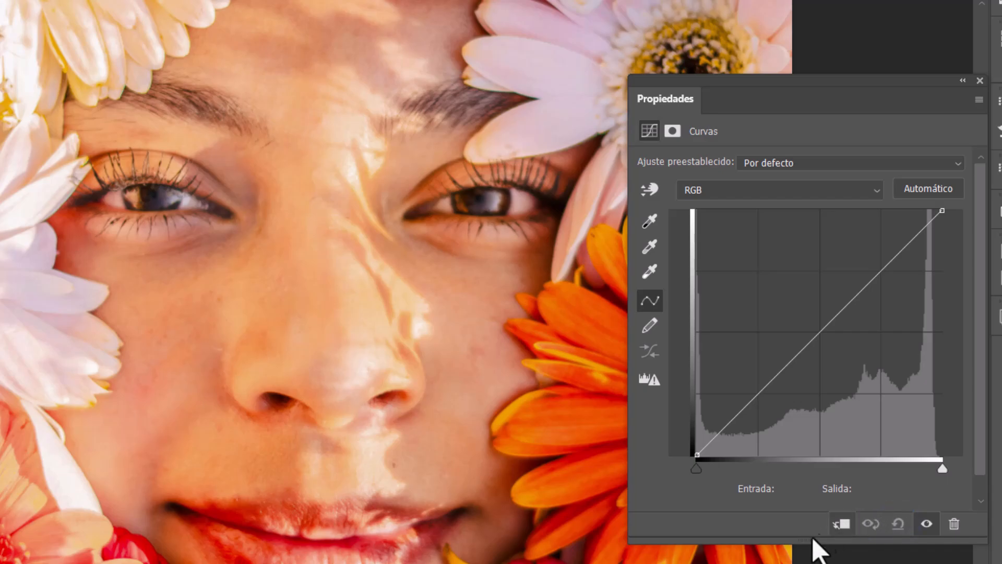
Add RGB curve points at input 46, output 255 and input 97, output 3, and compare the orange flower with and without the layer
{"action": "left_click_drag", "start_coordinate": [529, 402], "coordinate": [414, 425]}
{"action": "left_click_drag", "start_coordinate": [346, 409], "coordinate": [393, 438]}
{"action": "left_click_drag", "start_coordinate": [395, 442], "coordinate": [384, 408]}
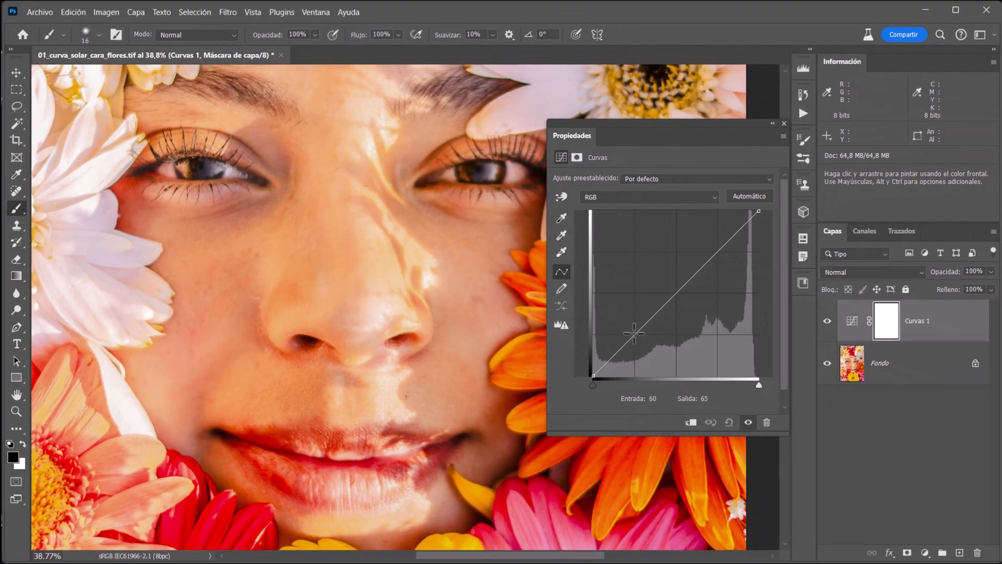
{"action": "left_click_drag", "start_coordinate": [634, 333], "coordinate": [624, 211]}
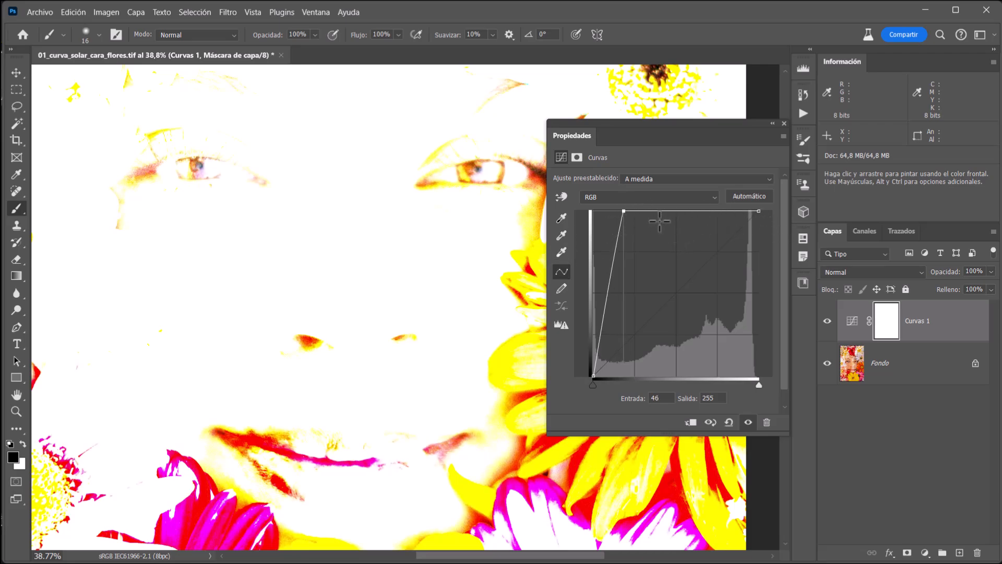
{"action": "left_click_drag", "start_coordinate": [669, 212], "coordinate": [656, 368]}
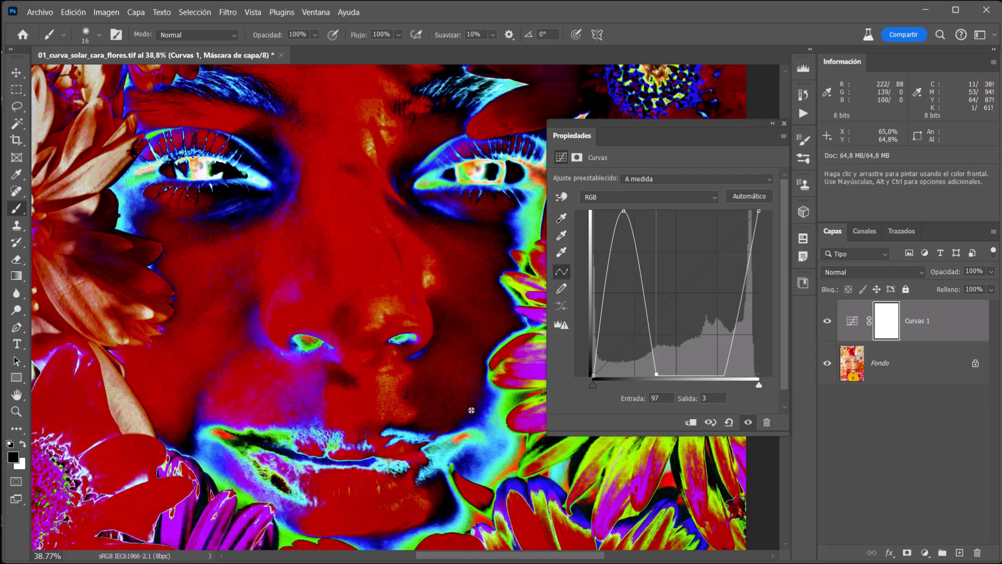
{"action": "left_click_drag", "start_coordinate": [399, 423], "coordinate": [251, 378]}
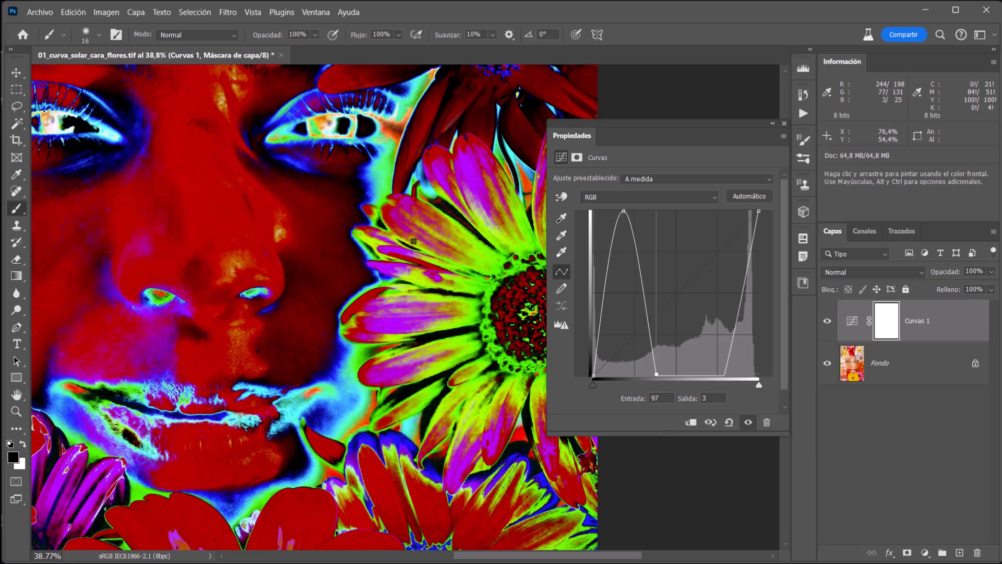
{"action": "left_click_drag", "start_coordinate": [481, 175], "coordinate": [532, 215]}
{"action": "left_click_drag", "start_coordinate": [491, 221], "coordinate": [421, 245]}
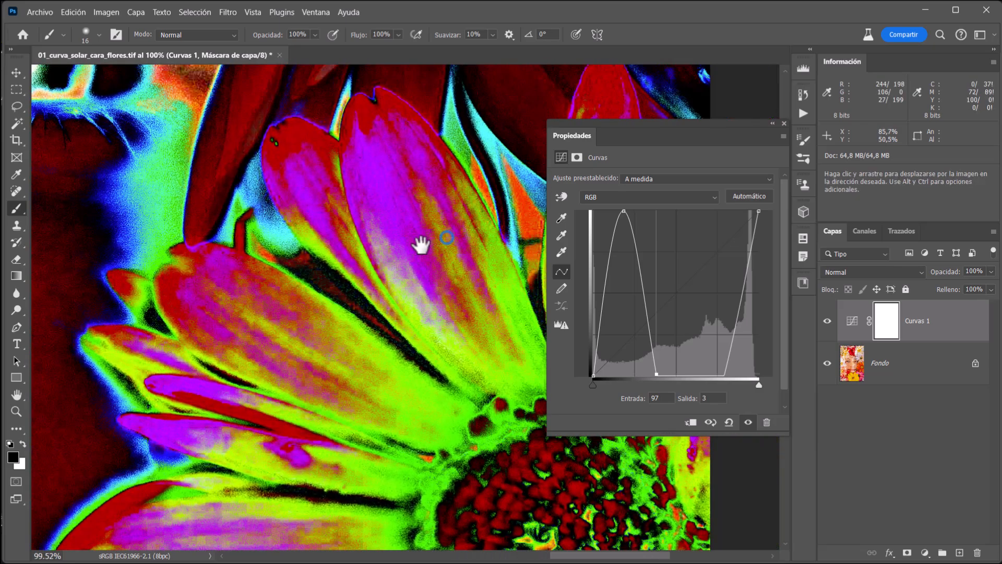
{"action": "left_click", "coordinate": [828, 320]}
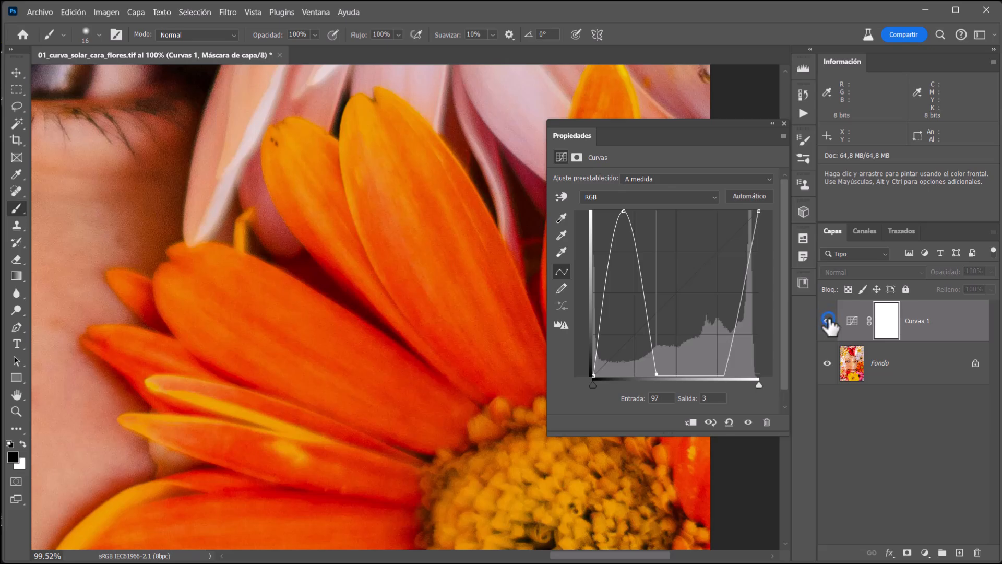
{"action": "left_click", "coordinate": [827, 320]}
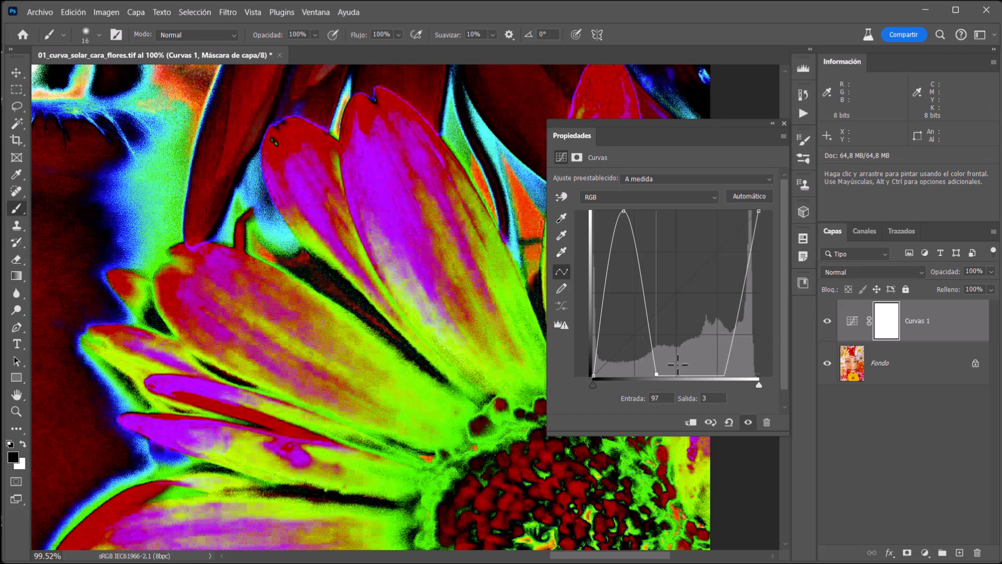
Add a second wave to the RGB curve with points at 230/25 and 159/255, and compare the nose area with and without it
{"action": "left_click_drag", "start_coordinate": [681, 373], "coordinate": [742, 359]}
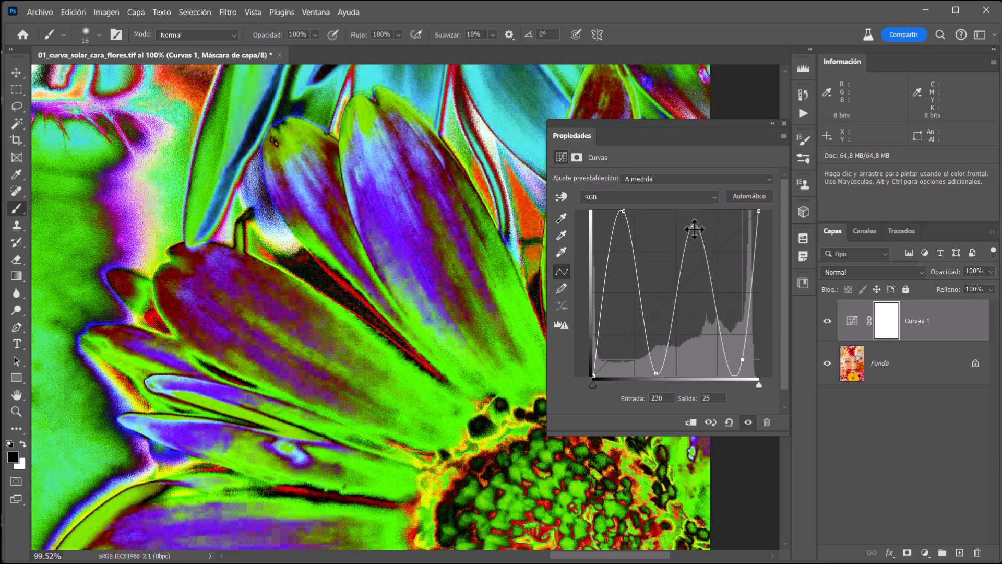
{"action": "left_click_drag", "start_coordinate": [694, 229], "coordinate": [696, 211]}
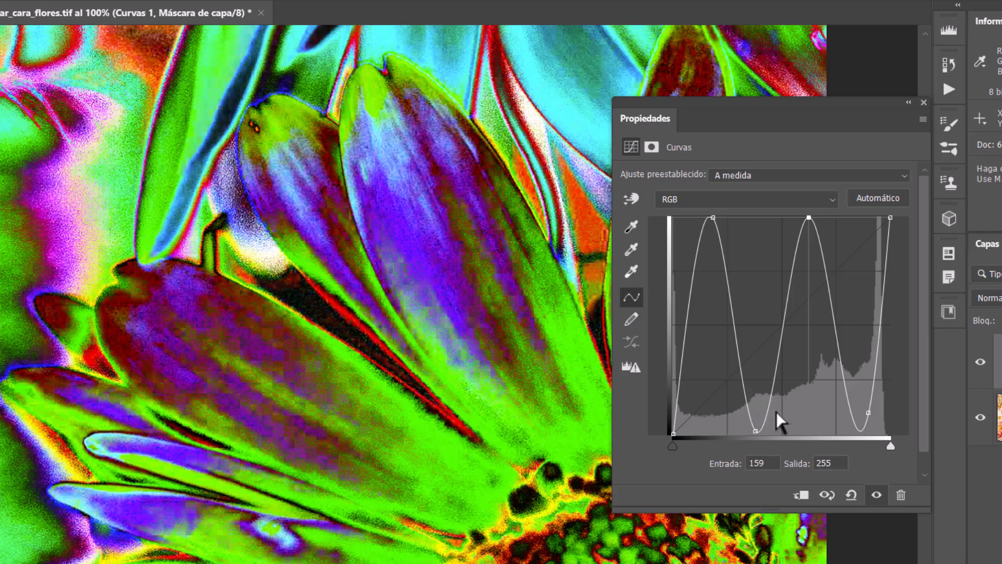
{"action": "left_click_drag", "start_coordinate": [528, 386], "coordinate": [443, 483]}
{"action": "left_click_drag", "start_coordinate": [459, 462], "coordinate": [488, 380]}
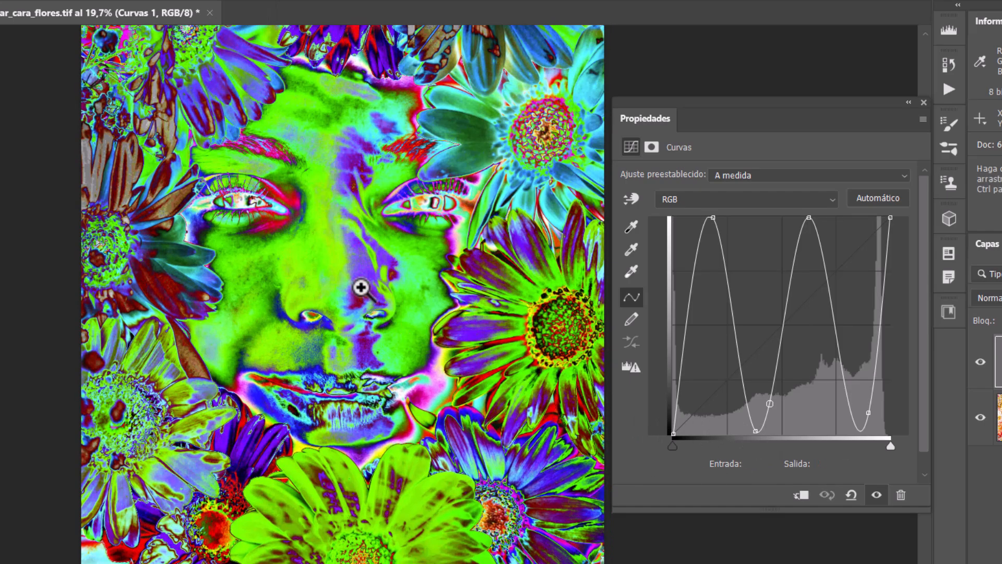
{"action": "left_click_drag", "start_coordinate": [361, 288], "coordinate": [427, 349]}
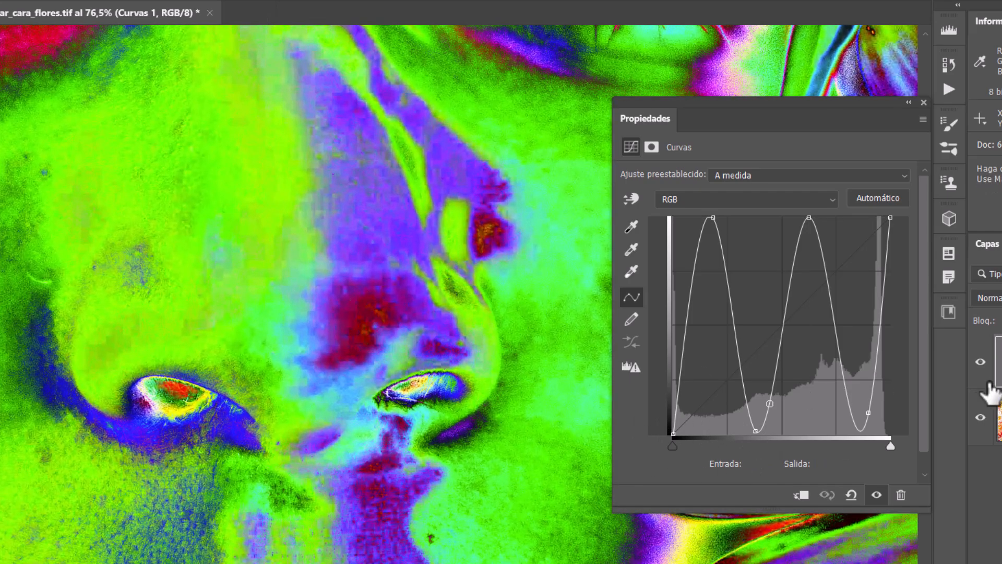
{"action": "left_click", "coordinate": [981, 362]}
{"action": "left_click", "coordinate": [981, 361]}
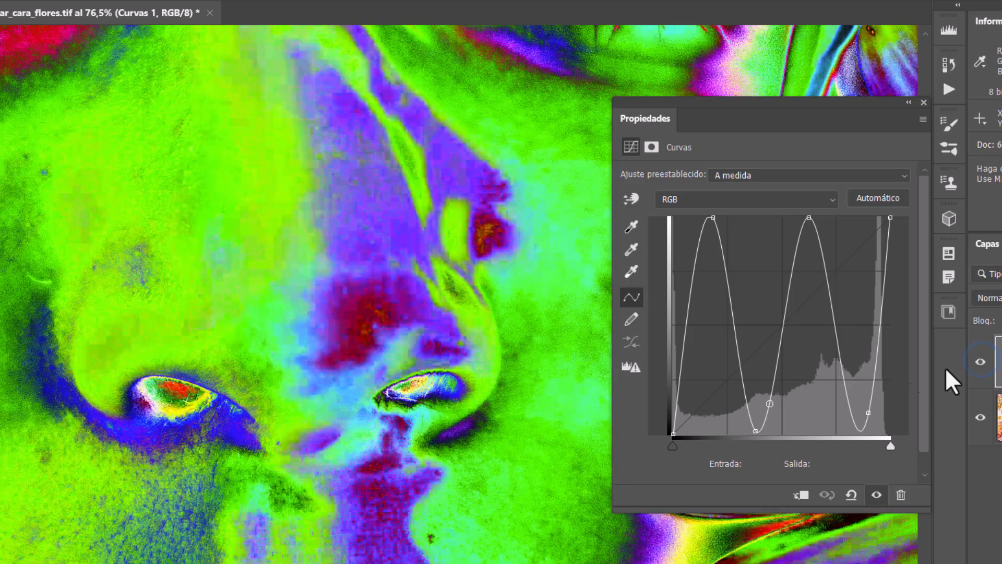
{"action": "left_click_drag", "start_coordinate": [472, 406], "coordinate": [409, 302]}
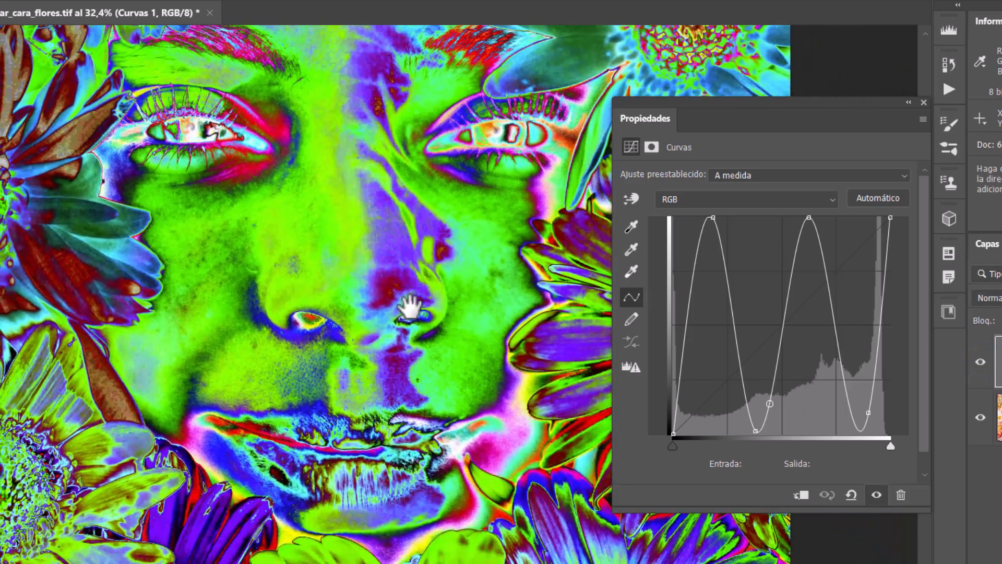
Activate the on-image curve adjustment tool and examine where face and flower tones fall on the curve
{"action": "left_click", "coordinate": [631, 196]}
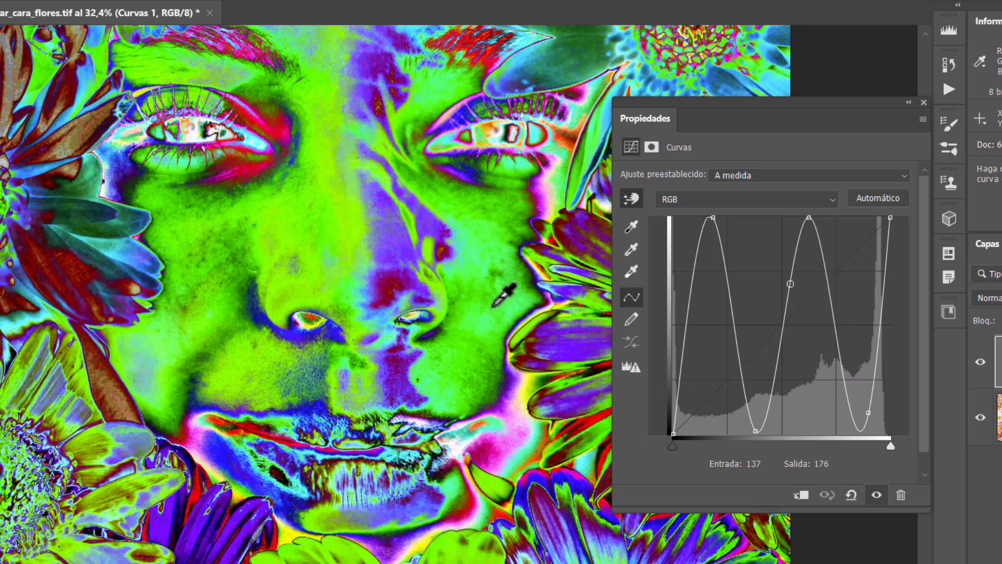
{"action": "left_click_drag", "start_coordinate": [496, 245], "coordinate": [349, 400]}
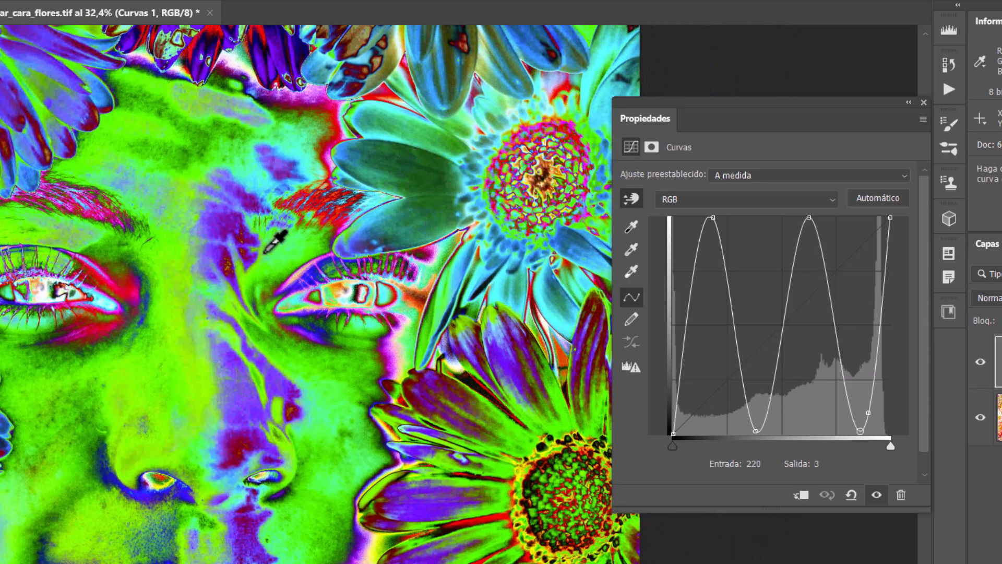
{"action": "scroll", "coordinate": [455, 454], "scroll_direction": "down", "scroll_amount": 4}
{"action": "left_click_drag", "start_coordinate": [448, 477], "coordinate": [462, 373]}
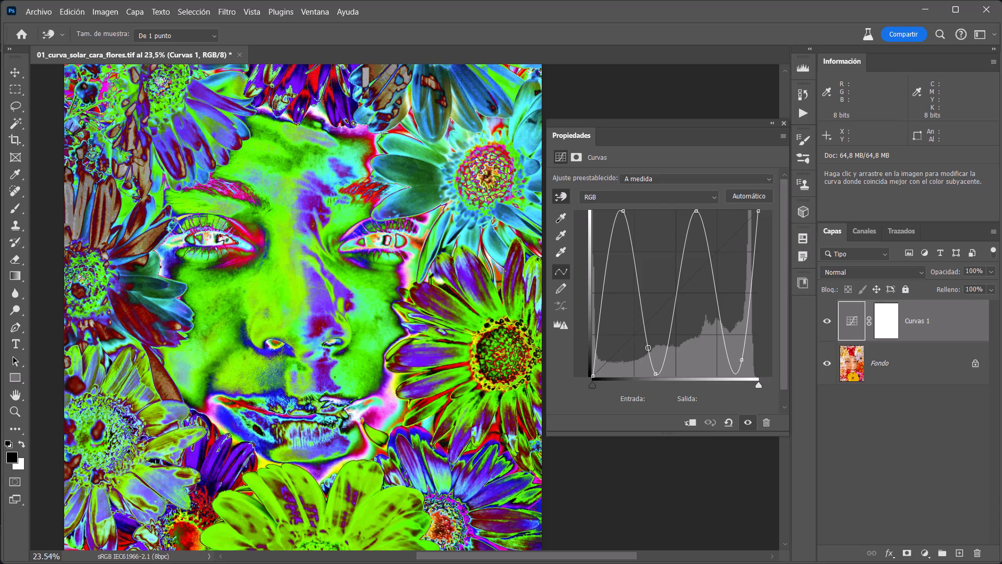
Add a second Curves adjustment layer directly above the Fondo layer, beneath Curves 1
{"action": "left_click", "coordinate": [878, 368]}
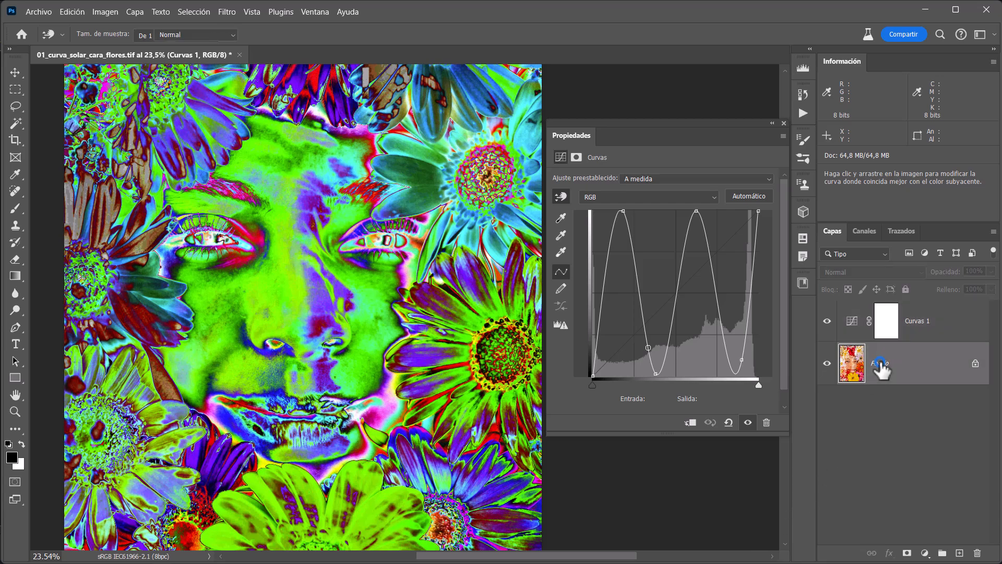
{"action": "left_click", "coordinate": [923, 552]}
{"action": "left_click", "coordinate": [906, 388]}
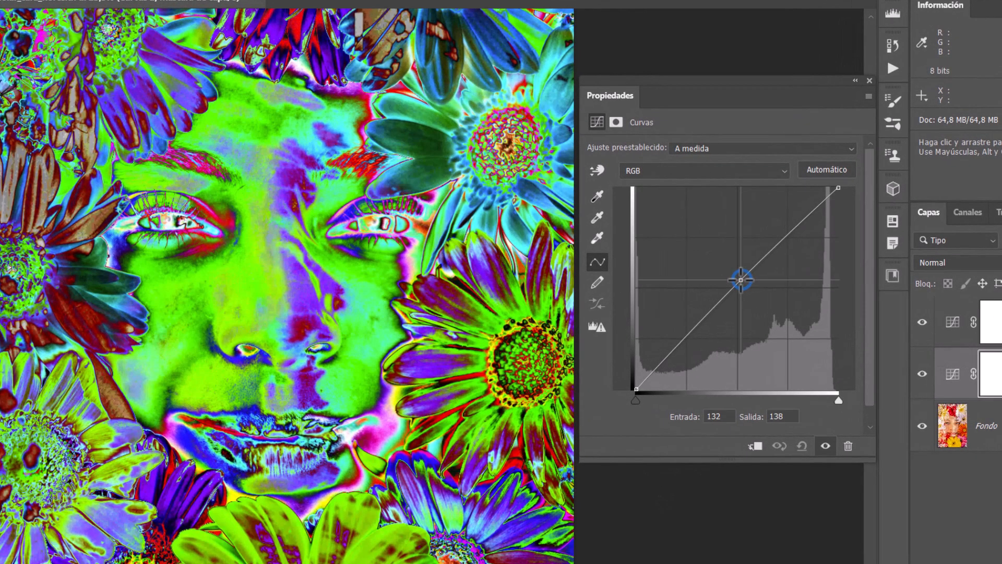
Try a raised point at input 86, output 150 on the Curves 2 curve and compare the nose with and without that layer
{"action": "left_click_drag", "start_coordinate": [745, 277], "coordinate": [768, 318]}
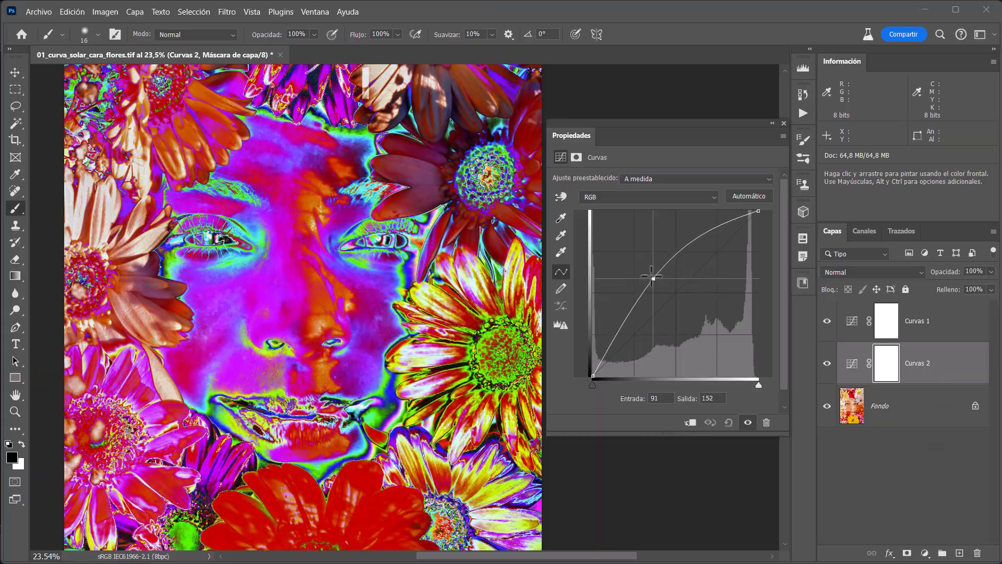
{"action": "left_click_drag", "start_coordinate": [652, 277], "coordinate": [648, 279]}
{"action": "left_click_drag", "start_coordinate": [313, 328], "coordinate": [387, 344]}
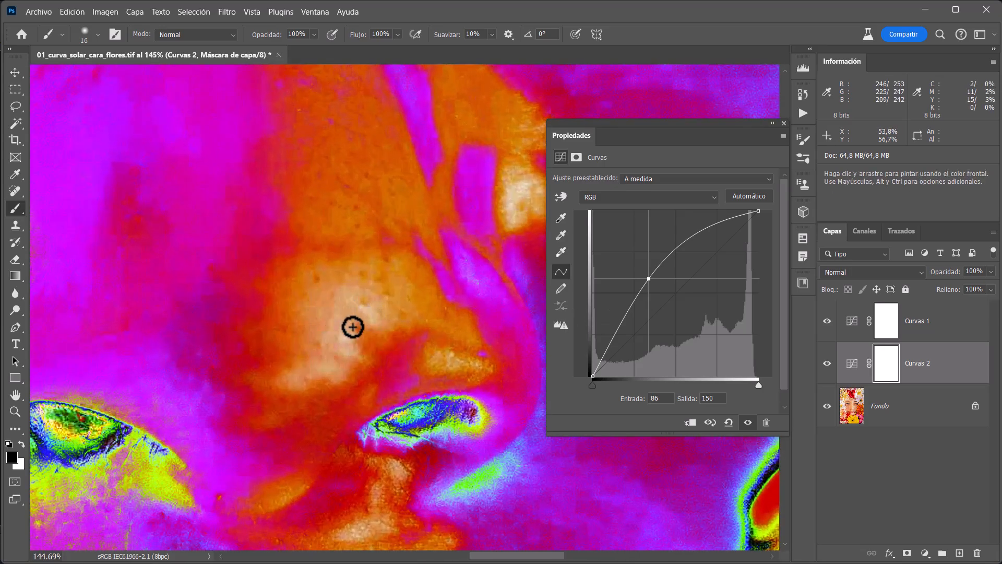
{"action": "left_click", "coordinate": [828, 364]}
{"action": "left_click", "coordinate": [828, 364]}
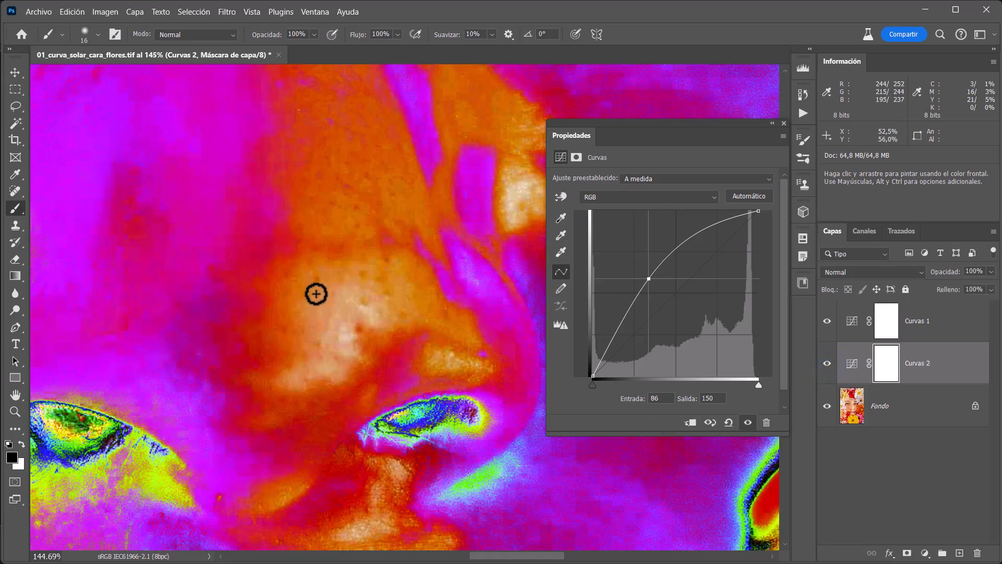
Set the Curves 2 point to input 145, output 121 to shift the solarized colors
{"action": "left_click_drag", "start_coordinate": [441, 299], "coordinate": [405, 295]}
{"action": "left_click_drag", "start_coordinate": [365, 290], "coordinate": [120, 447]}
{"action": "left_click_drag", "start_coordinate": [406, 224], "coordinate": [392, 348]}
{"action": "left_click_drag", "start_coordinate": [649, 279], "coordinate": [687, 297]}
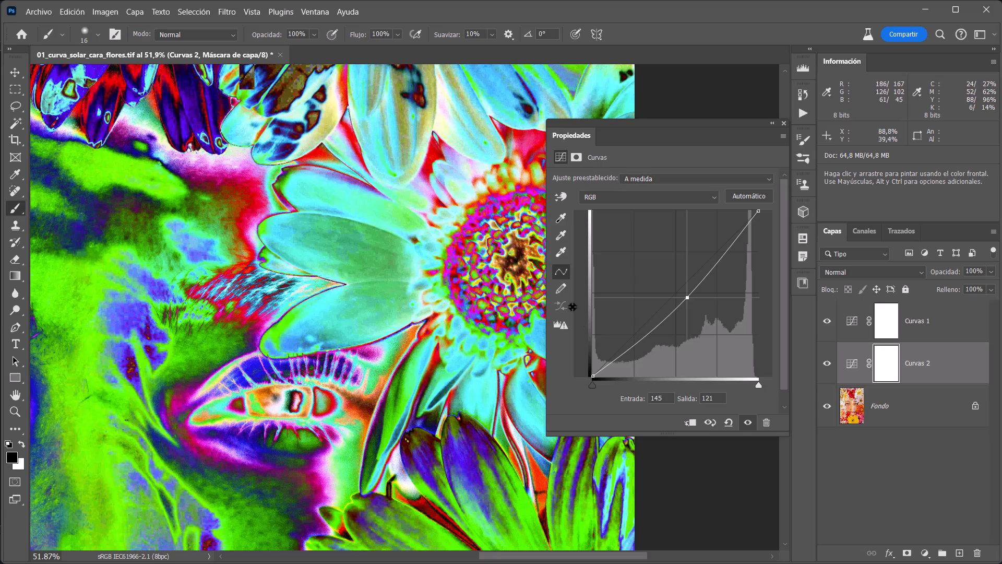
Move the point on the Curvas 2 curve to input 183, output 109 and check the effect on the whole image
{"action": "left_click", "coordinate": [851, 322]}
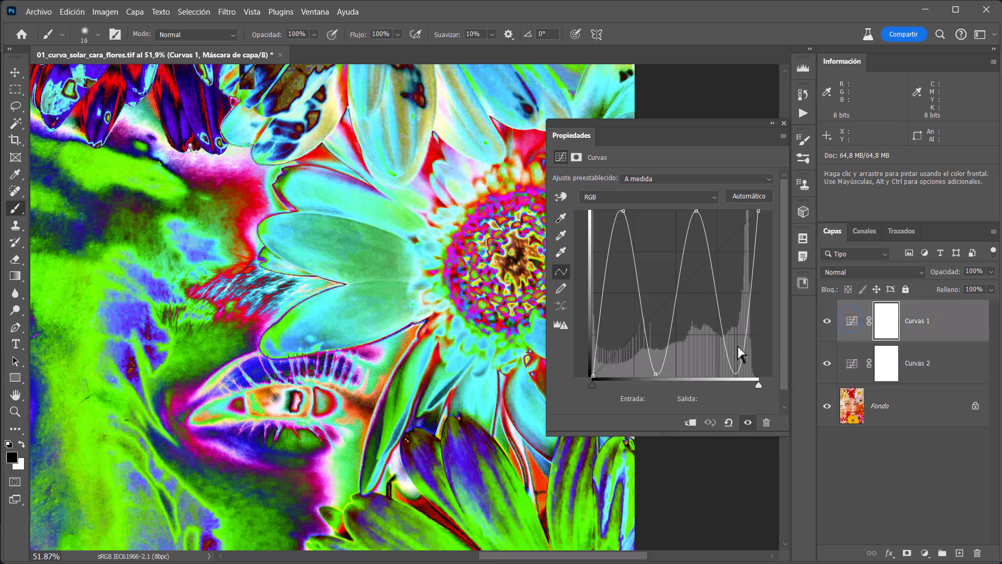
{"action": "left_click", "coordinate": [853, 365]}
{"action": "left_click_drag", "start_coordinate": [687, 298], "coordinate": [713, 305]}
{"action": "key", "text": "space"}
{"action": "left_click_drag", "start_coordinate": [372, 239], "coordinate": [310, 372]}
{"action": "key", "text": "ctrl+space"}
{"action": "left_click_drag", "start_coordinate": [388, 361], "coordinate": [432, 385]}
{"action": "key", "text": "ctrl+0"}
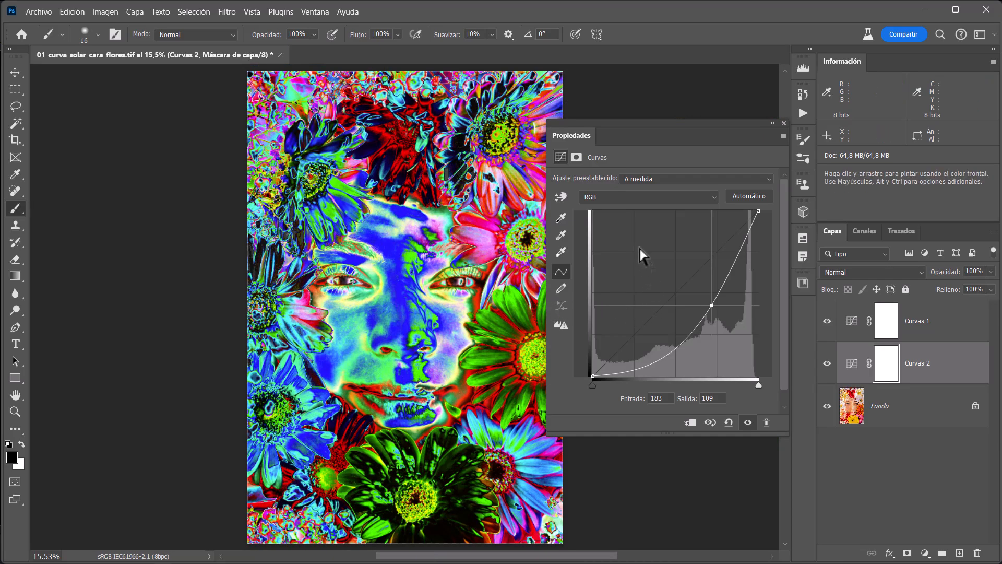
Load the curve preset file Curva solar (0-255).acv into the Curvas 1 adjustment layer
{"action": "left_click", "coordinate": [830, 318]}
{"action": "left_click", "coordinate": [859, 323]}
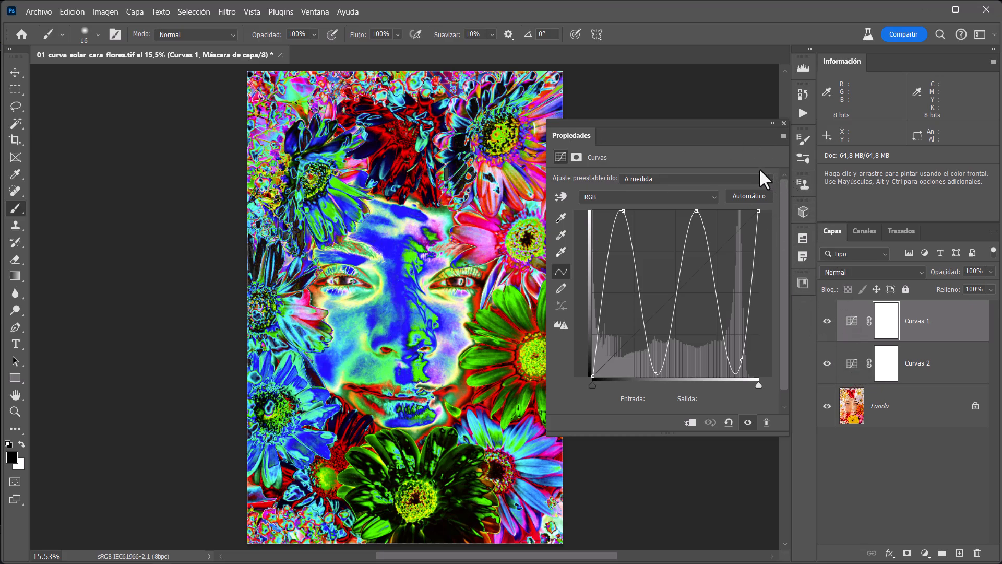
{"action": "left_click", "coordinate": [783, 137]}
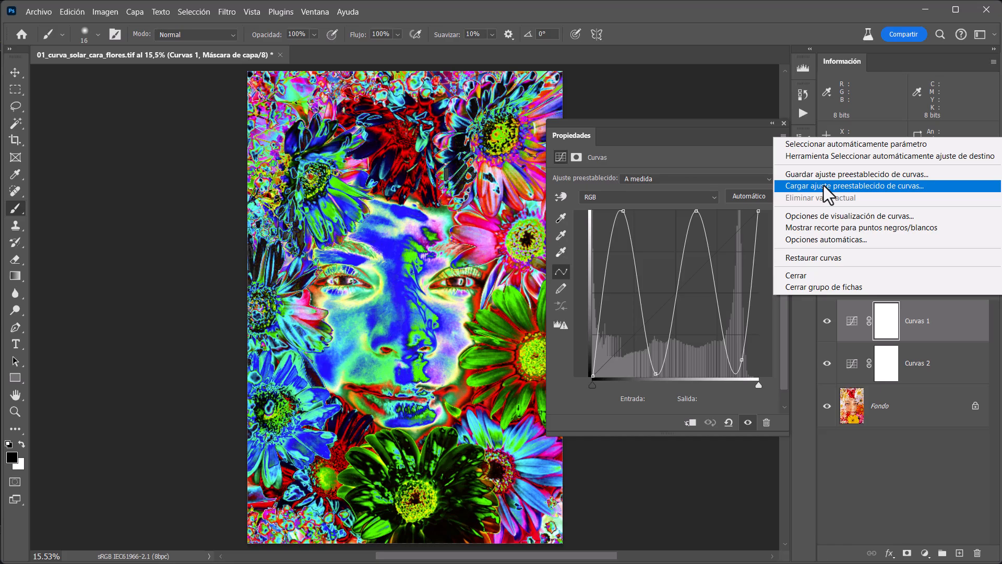
{"action": "left_click", "coordinate": [643, 179]}
{"action": "left_click", "coordinate": [643, 179]}
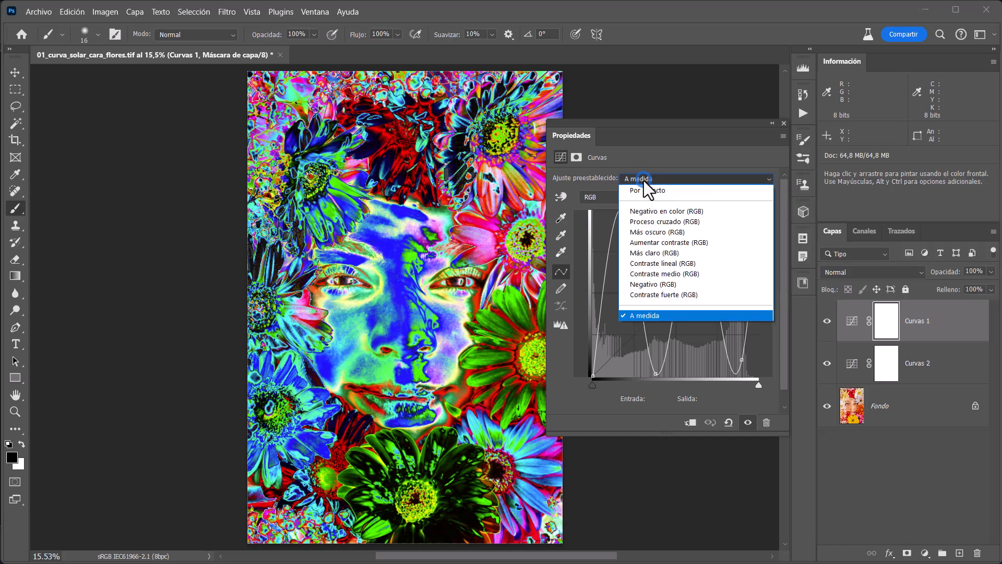
{"action": "left_click", "coordinate": [679, 148]}
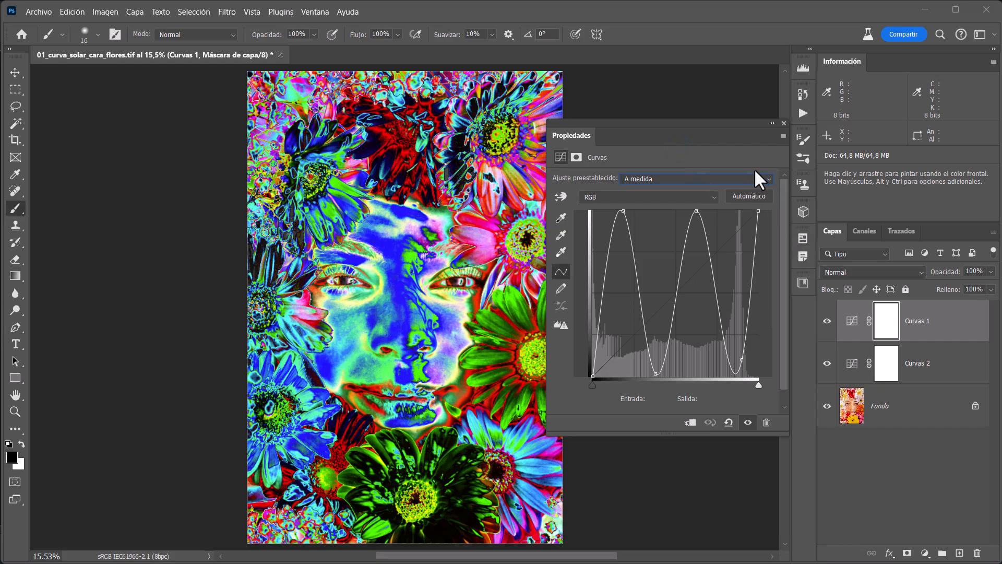
{"action": "left_click", "coordinate": [782, 138]}
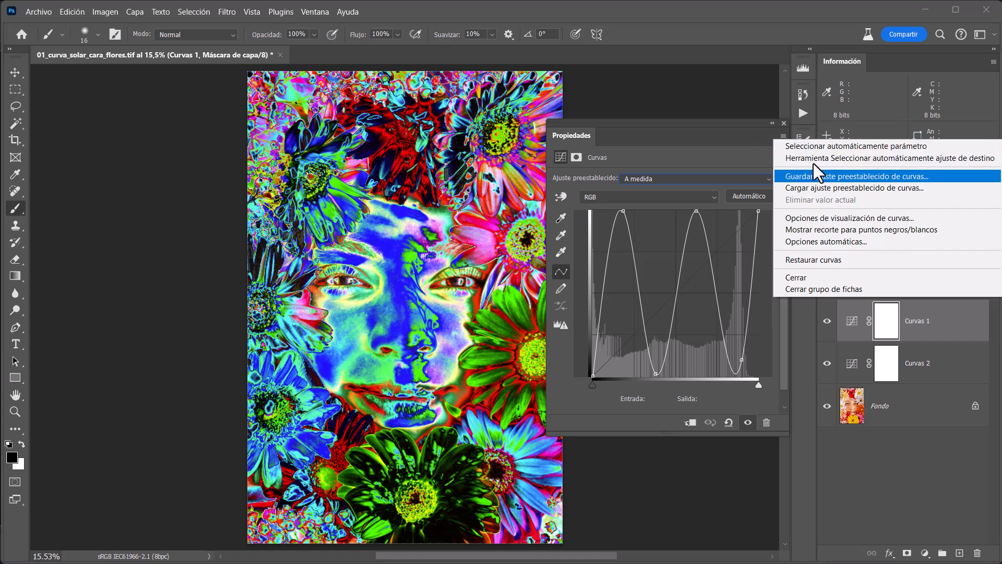
{"action": "left_click", "coordinate": [832, 190]}
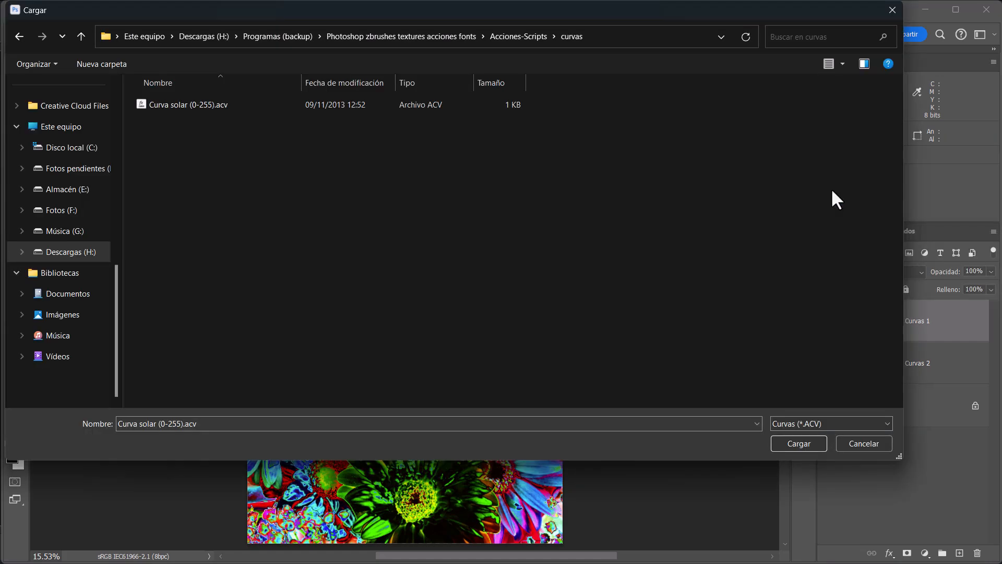
{"action": "left_click", "coordinate": [214, 107]}
{"action": "double_click", "coordinate": [191, 105]}
{"action": "left_click", "coordinate": [796, 444]}
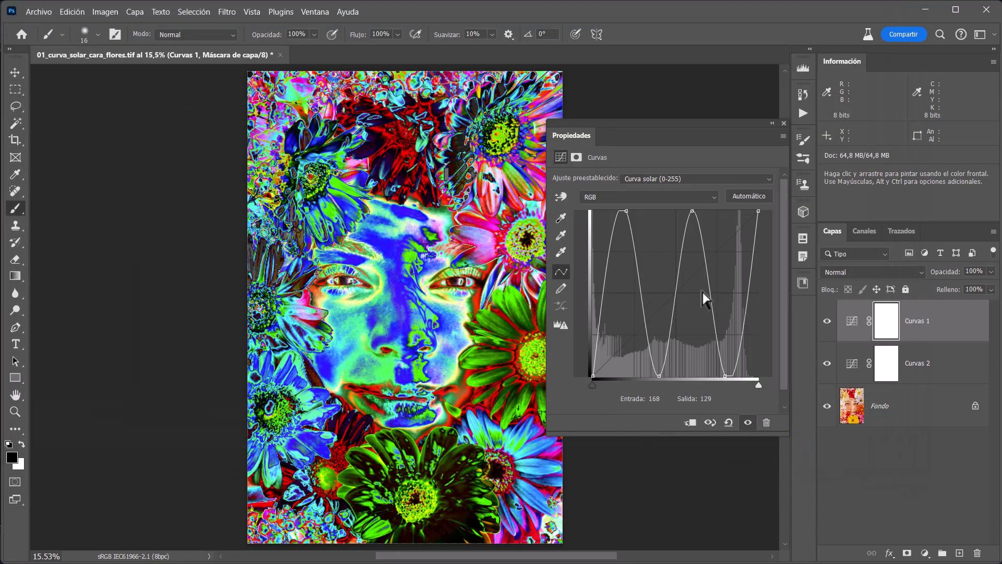
Examine which presets are available for the Curvas 1 layer, keep the current one, and collapse the curve properties
{"action": "left_click", "coordinate": [647, 178]}
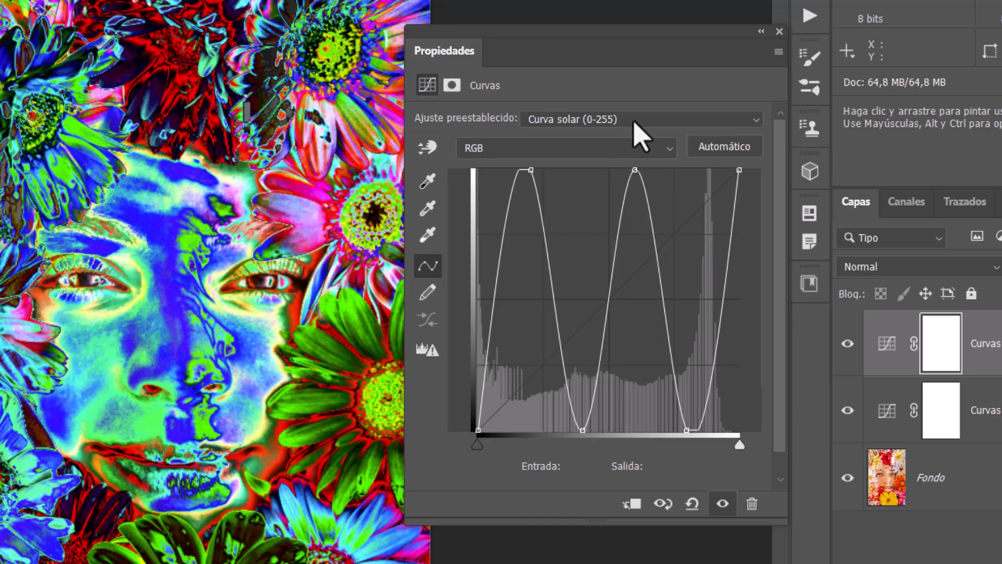
{"action": "left_click", "coordinate": [640, 123]}
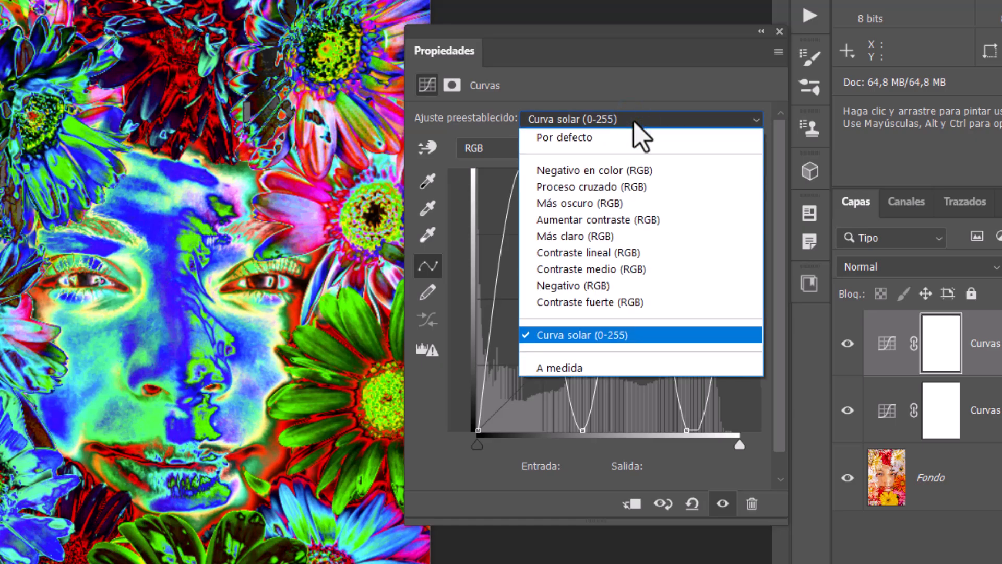
{"action": "left_click", "coordinate": [626, 83]}
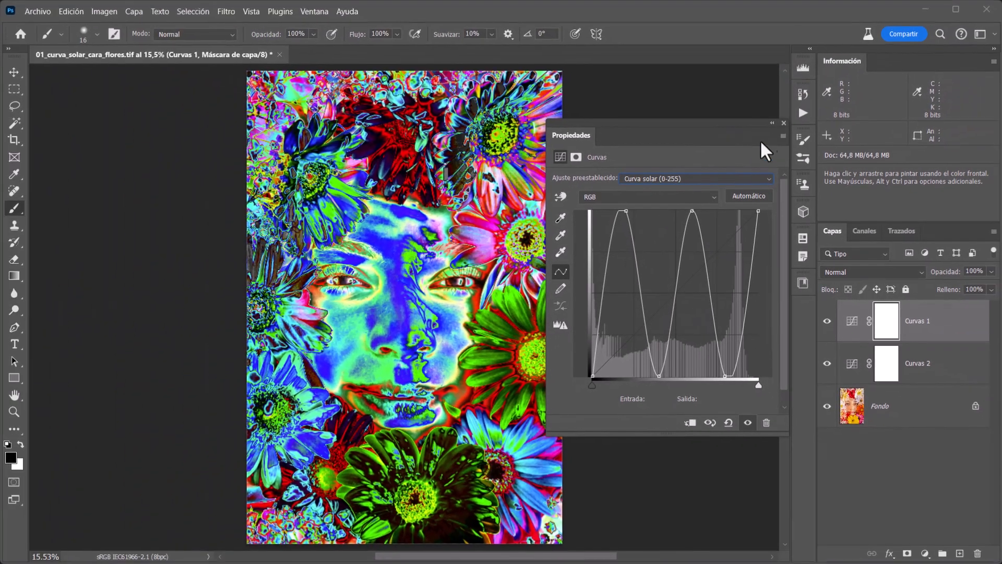
{"action": "left_click", "coordinate": [774, 134]}
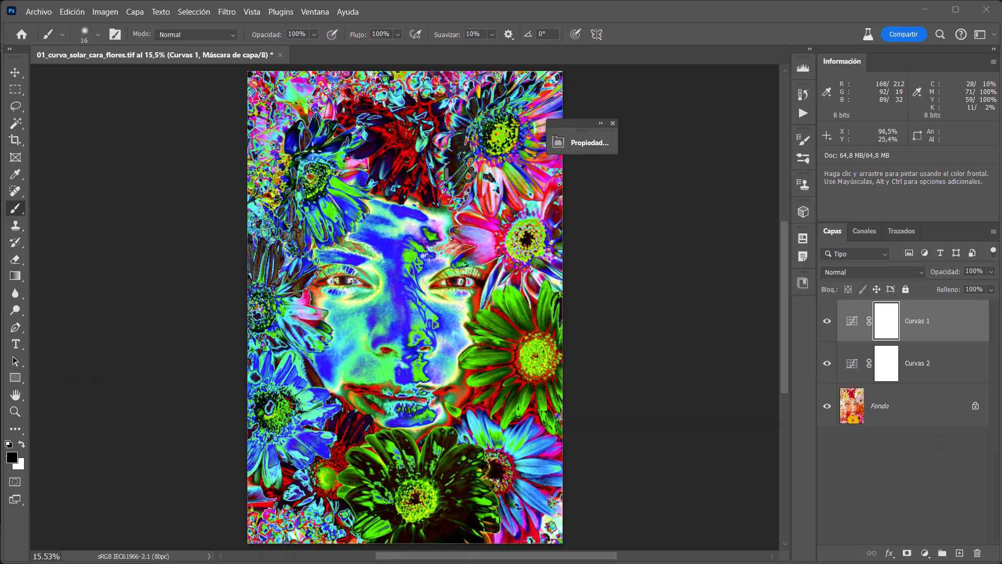
Open the recent file 02_curva_solar_chica_mejilla.tif and place the collapsed properties clear of the photo
{"action": "left_click", "coordinate": [20, 33]}
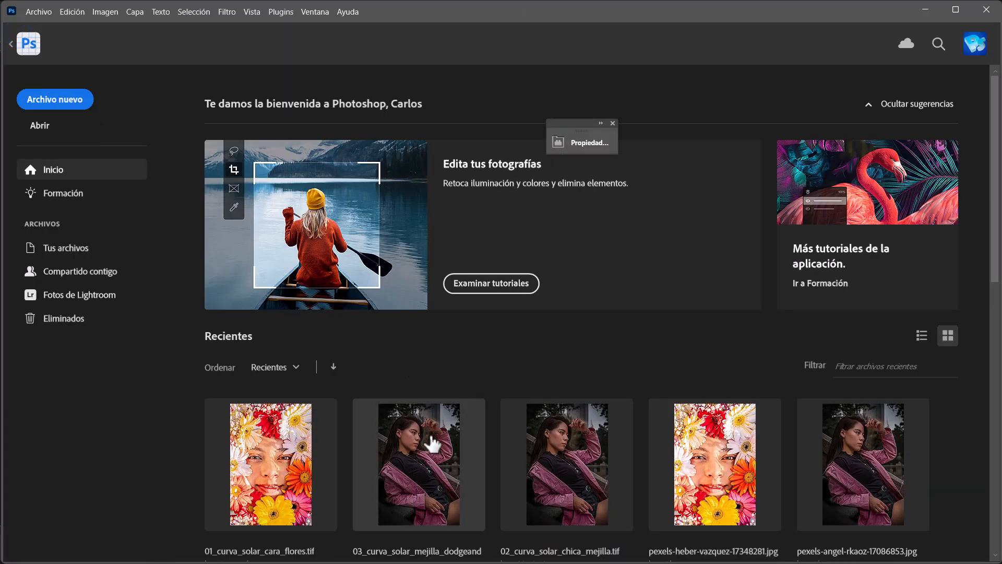
{"action": "left_click", "coordinate": [544, 439]}
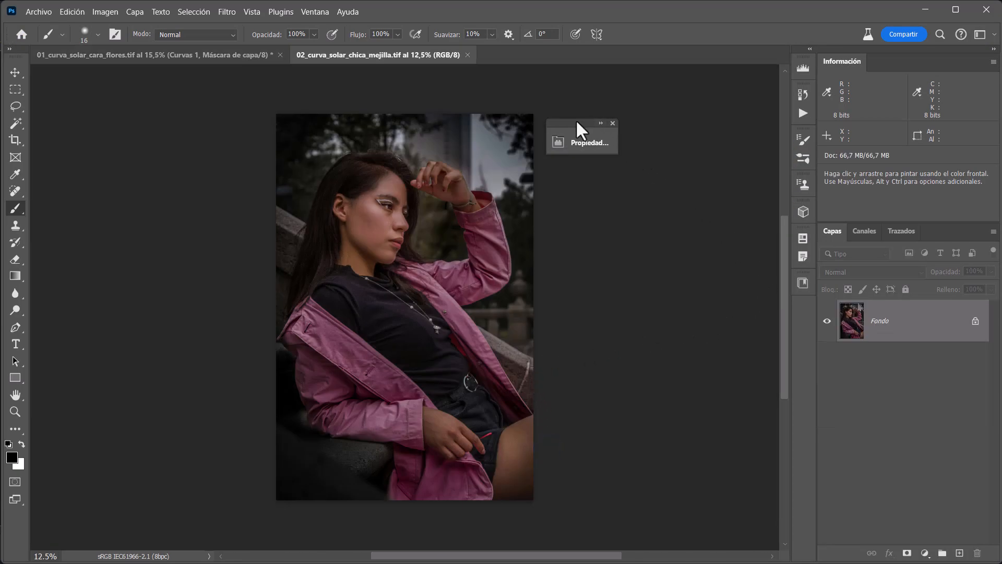
{"action": "left_click_drag", "start_coordinate": [577, 121], "coordinate": [649, 98]}
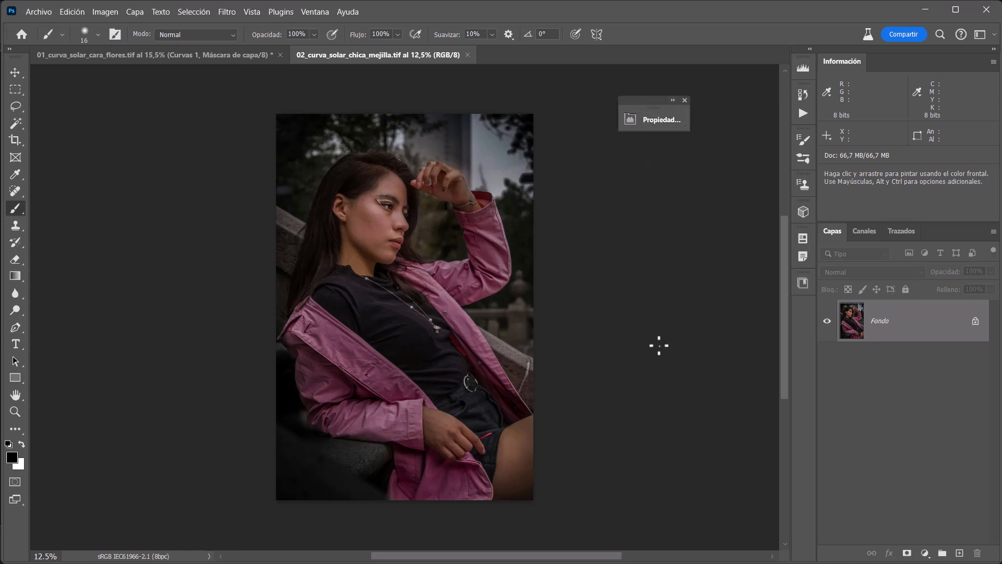
Mark the dark patch on the woman's cheek with a temporary Lasso selection, clear it, and examine the cheek up close
{"action": "scroll", "coordinate": [371, 213], "scroll_direction": "up", "scroll_amount": 6}
{"action": "mouse_move", "coordinate": [399, 291]}
{"action": "left_mouse_down"}
{"action": "mouse_move", "coordinate": [404, 302]}
{"action": "mouse_move", "coordinate": [305, 315]}
{"action": "left_mouse_up"}
{"action": "key", "text": "l"}
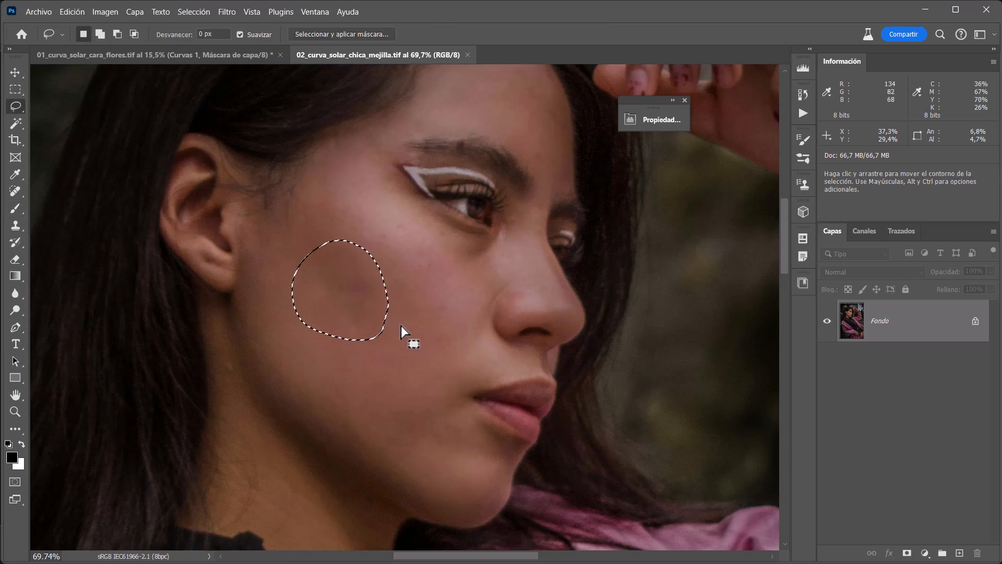
{"action": "left_click", "coordinate": [362, 286]}
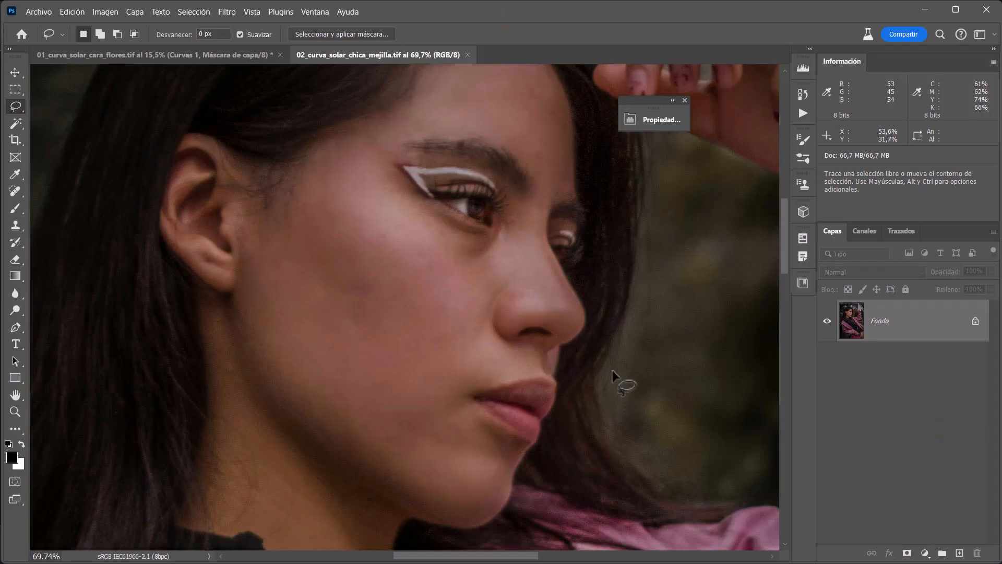
{"action": "scroll", "coordinate": [432, 324], "scroll_direction": "down", "scroll_amount": 2}
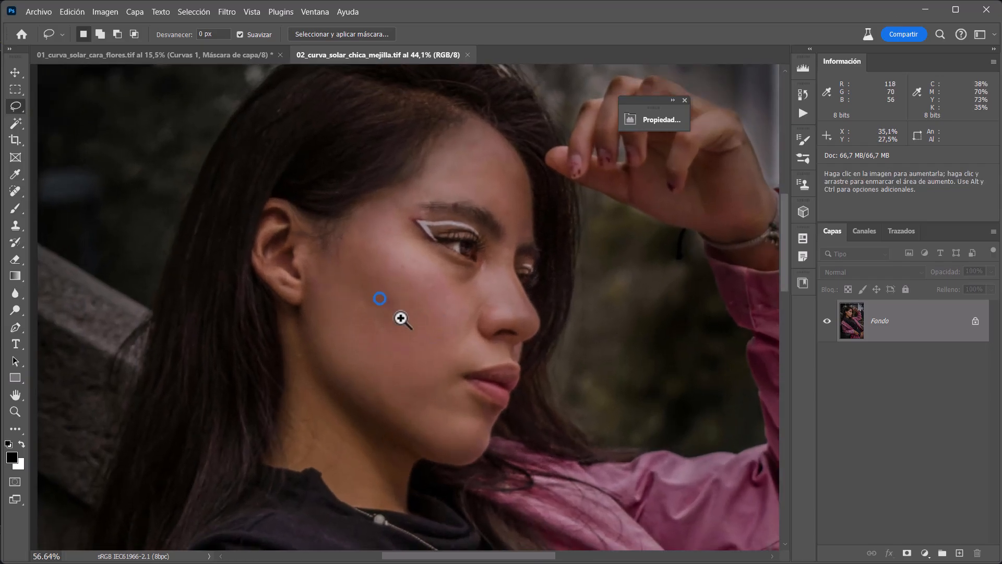
{"action": "scroll", "coordinate": [400, 316], "scroll_direction": "up", "scroll_amount": 4}
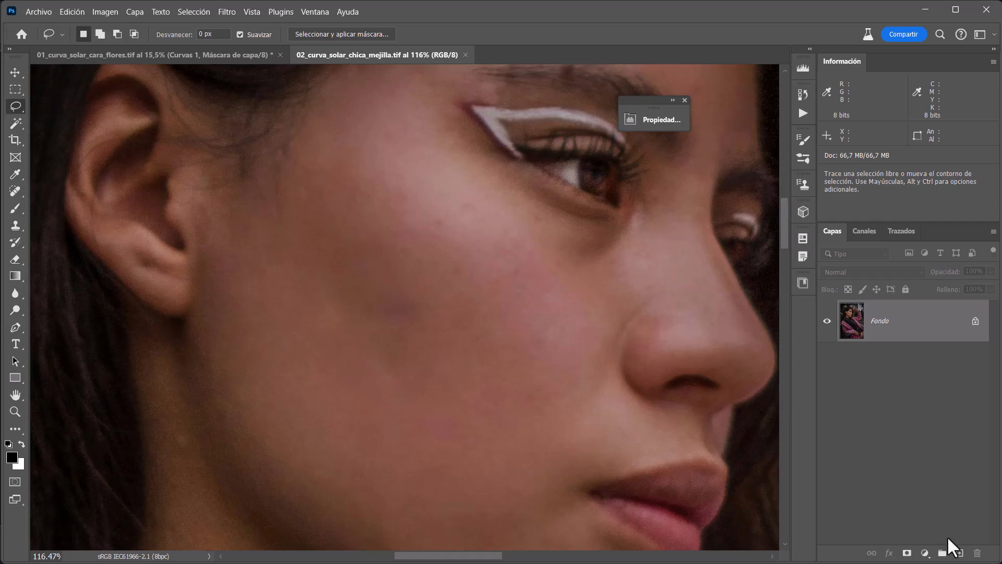
Run the D&B action to create the Dodge and Burn layers, and hide the Help group
{"action": "left_click", "coordinate": [799, 112]}
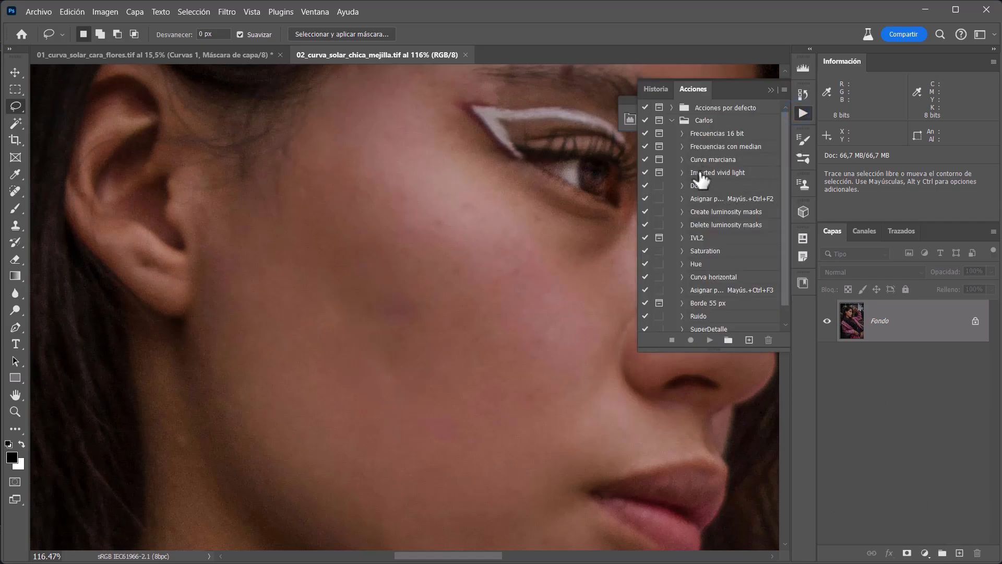
{"action": "left_click", "coordinate": [698, 187]}
{"action": "left_click", "coordinate": [711, 340]}
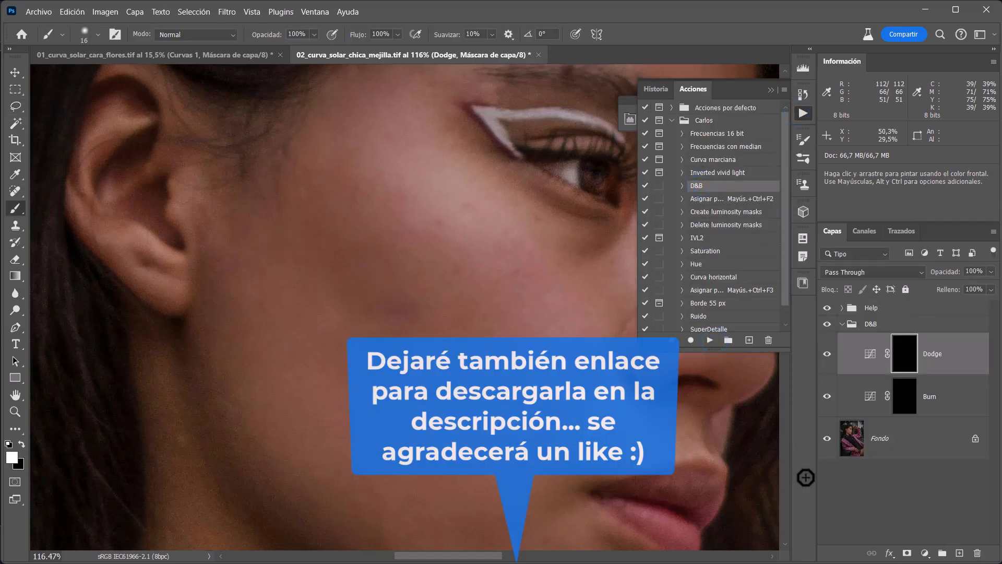
{"action": "left_click", "coordinate": [829, 308]}
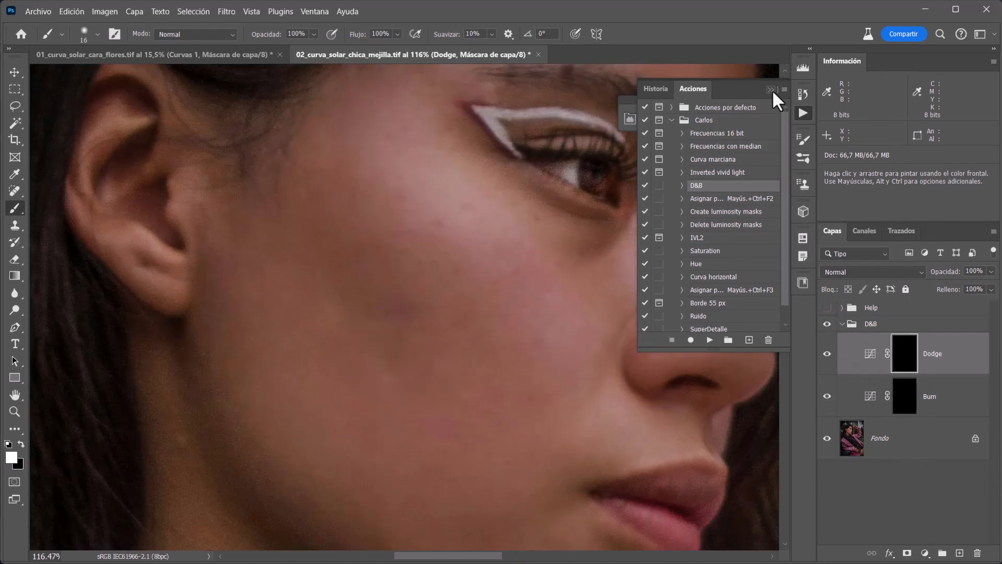
{"action": "left_click", "coordinate": [771, 89]}
Try white brush strokes over the cheek on the Dodge and Burn masks, and undo them
{"action": "left_click", "coordinate": [907, 354]}
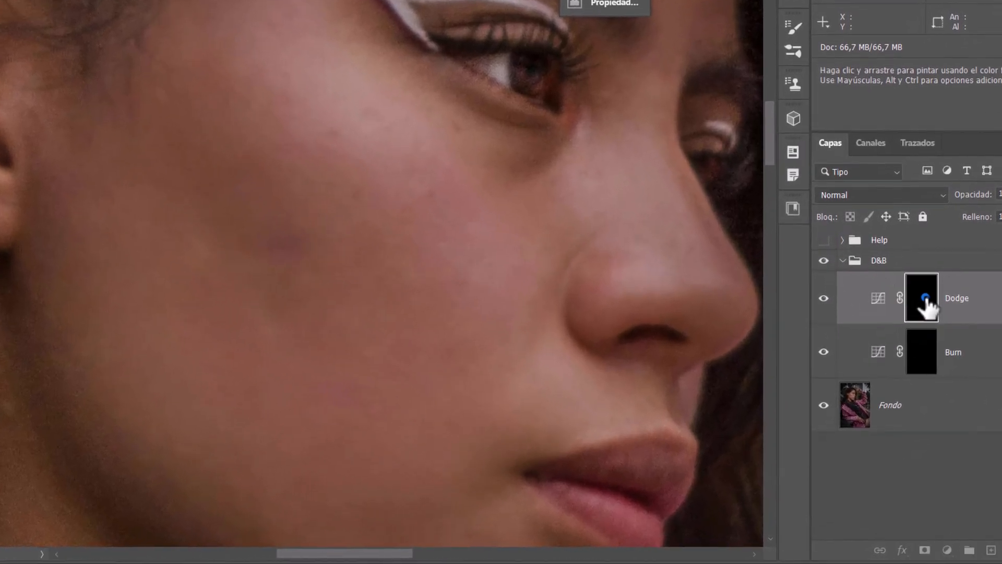
{"action": "left_click_drag", "start_coordinate": [447, 233], "coordinate": [506, 241]}
{"action": "mouse_move", "coordinate": [254, 268]}
{"action": "left_mouse_down"}
{"action": "mouse_move", "coordinate": [380, 188]}
{"action": "mouse_move", "coordinate": [332, 264]}
{"action": "mouse_move", "coordinate": [399, 293]}
{"action": "left_mouse_up"}
{"action": "left_click", "coordinate": [920, 353]}
{"action": "mouse_move", "coordinate": [230, 311]}
{"action": "left_mouse_down"}
{"action": "mouse_move", "coordinate": [294, 331]}
{"action": "mouse_move", "coordinate": [292, 384]}
{"action": "left_mouse_up"}
{"action": "key", "text": "ctrl+z"}
{"action": "key", "text": "ctrl+z"}
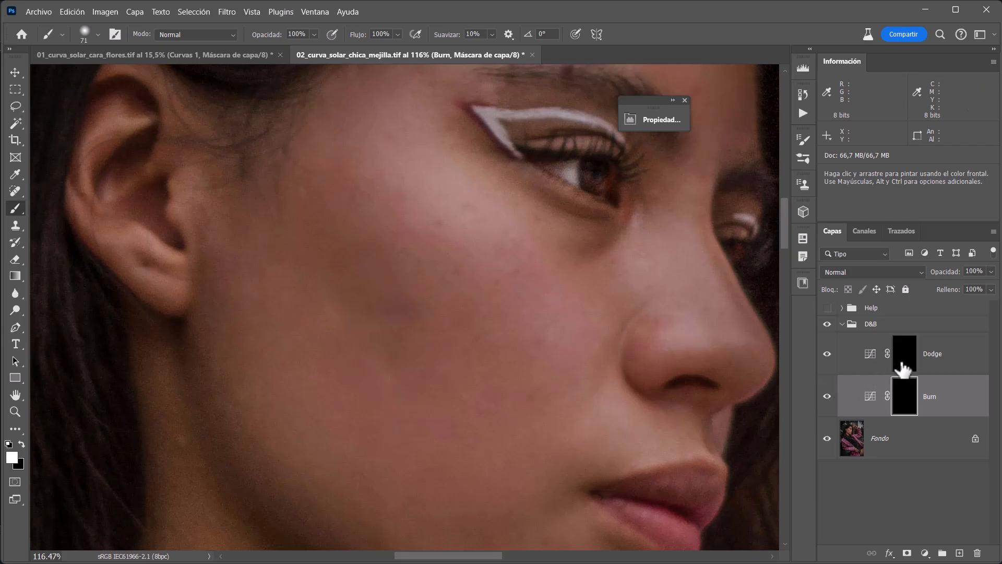
Try lightening the dark cheek patch by painting white on the Dodge mask at 10% brush opacity, and undo the retouch
{"action": "left_click", "coordinate": [902, 368]}
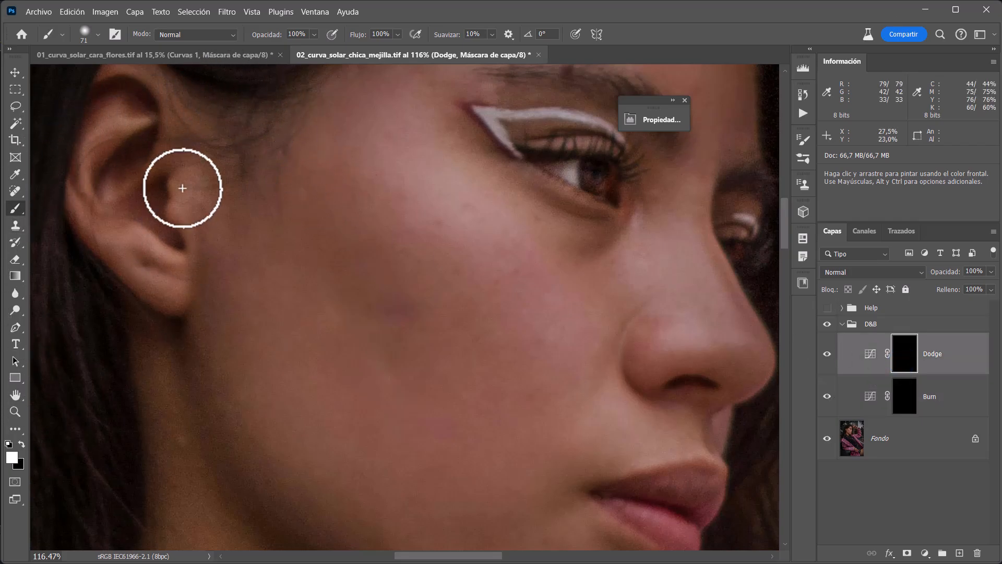
{"action": "left_click_drag", "start_coordinate": [400, 328], "coordinate": [422, 336]}
{"action": "left_click_drag", "start_coordinate": [369, 293], "coordinate": [454, 352]}
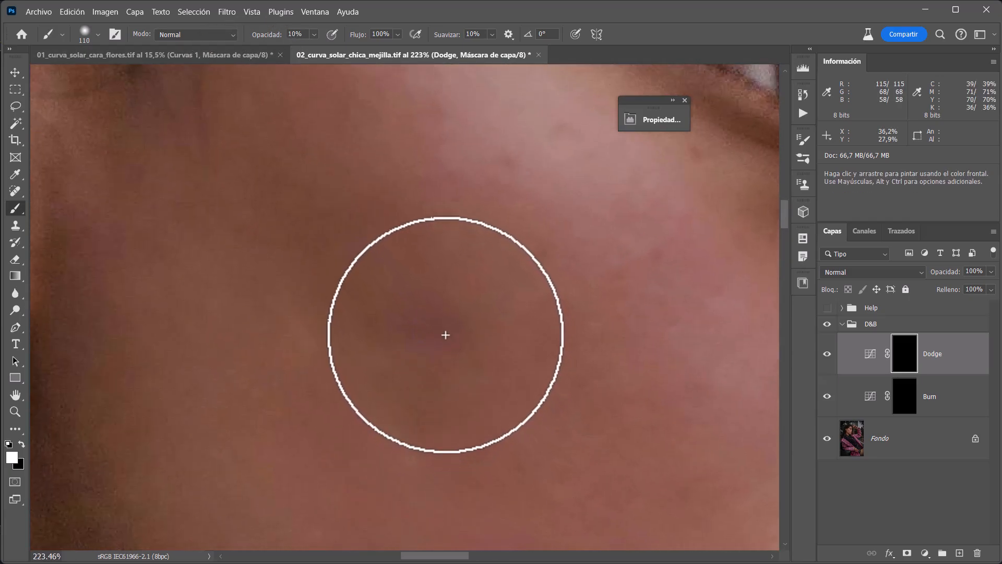
{"action": "left_click_drag", "start_coordinate": [471, 358], "coordinate": [346, 243]}
{"action": "left_click_drag", "start_coordinate": [503, 311], "coordinate": [376, 240]}
{"action": "mouse_move", "coordinate": [420, 306]}
{"action": "left_mouse_down"}
{"action": "mouse_move", "coordinate": [361, 303]}
{"action": "mouse_move", "coordinate": [463, 363]}
{"action": "mouse_move", "coordinate": [406, 355]}
{"action": "mouse_move", "coordinate": [359, 334]}
{"action": "mouse_move", "coordinate": [393, 308]}
{"action": "mouse_move", "coordinate": [317, 259]}
{"action": "mouse_move", "coordinate": [377, 302]}
{"action": "mouse_move", "coordinate": [412, 309]}
{"action": "left_mouse_up"}
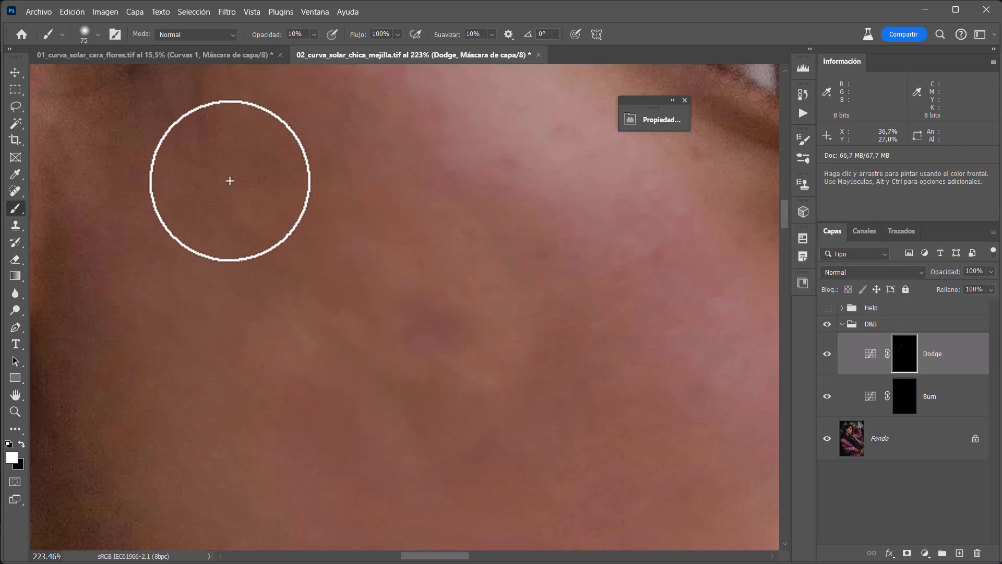
{"action": "key", "text": "ctrl+space"}
{"action": "mouse_move", "coordinate": [441, 362]}
{"action": "left_mouse_down"}
{"action": "mouse_move", "coordinate": [418, 362]}
{"action": "mouse_move", "coordinate": [445, 362]}
{"action": "mouse_move", "coordinate": [412, 337]}
{"action": "mouse_move", "coordinate": [404, 290]}
{"action": "left_mouse_up"}
{"action": "key", "text": "ctrl+space"}
{"action": "left_click_drag", "start_coordinate": [483, 395], "coordinate": [450, 421]}
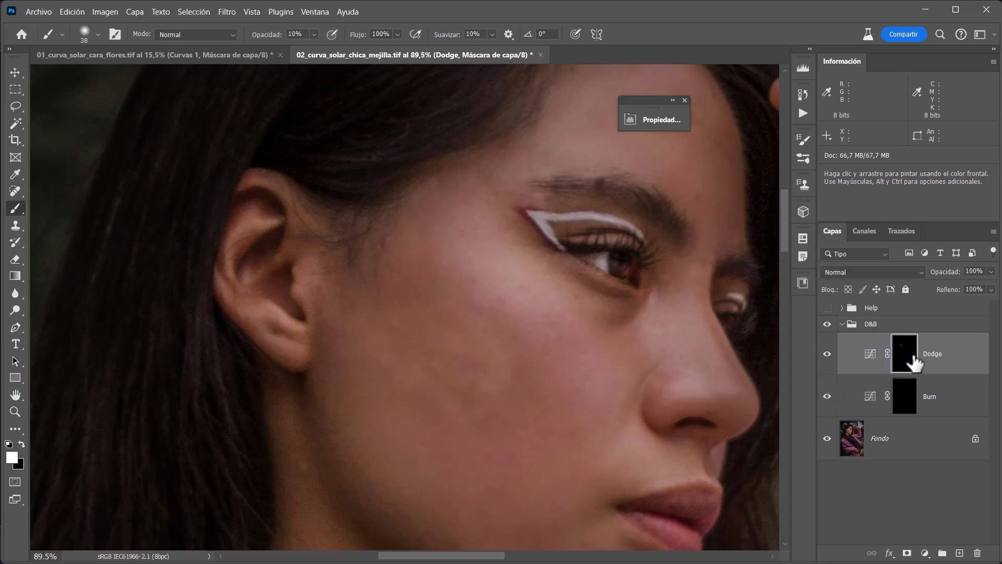
{"action": "key", "text": "ctrl+z"}
Add a Curves adjustment layer above the Dodge layer in the D&B group
{"action": "left_click", "coordinate": [948, 323]}
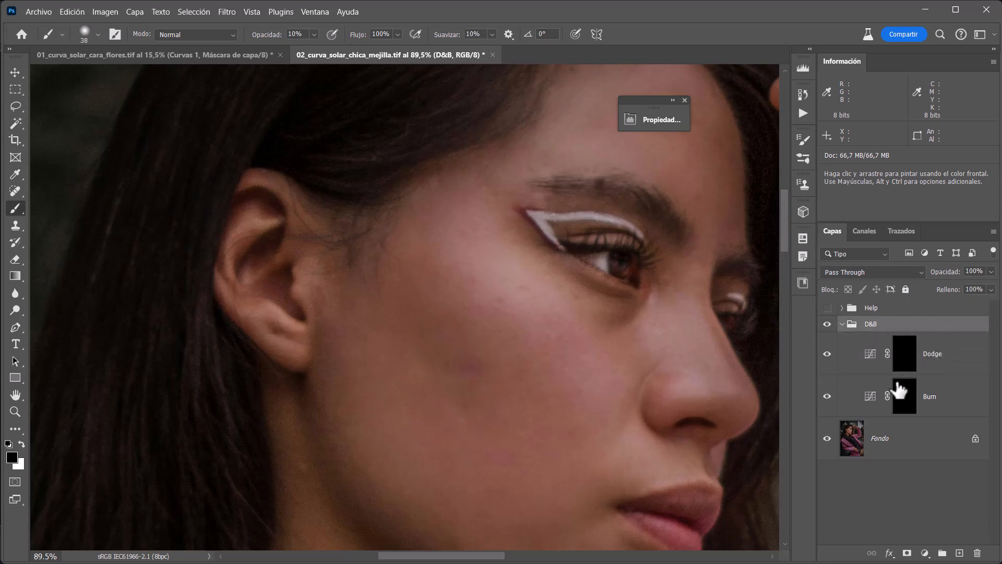
{"action": "left_click", "coordinate": [923, 552]}
{"action": "left_click", "coordinate": [945, 392]}
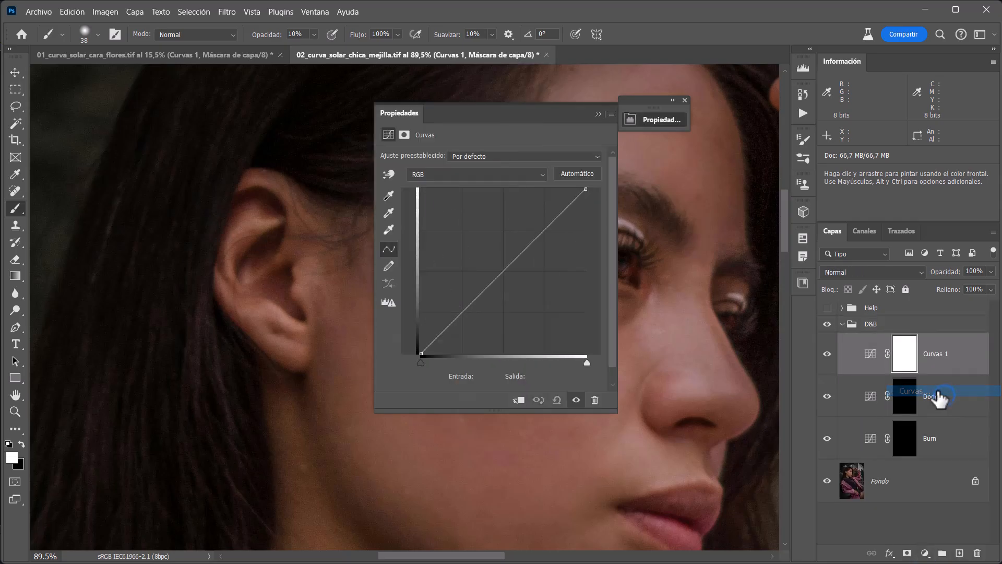
Apply the Curva solar (0-255) preset to the Curvas 1 layer and move that layer above the D&B group
{"action": "left_click", "coordinate": [486, 156]}
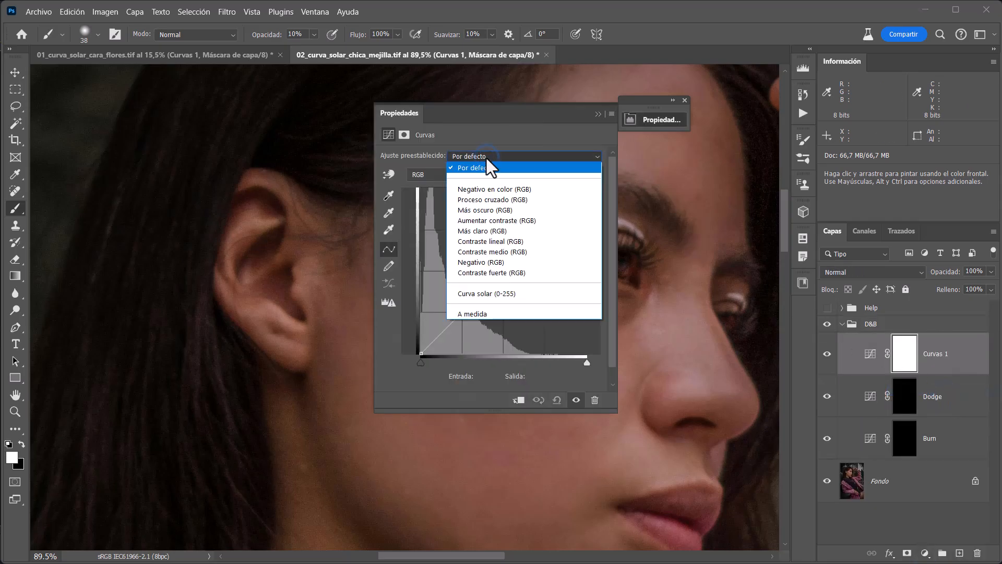
{"action": "left_click", "coordinate": [518, 296]}
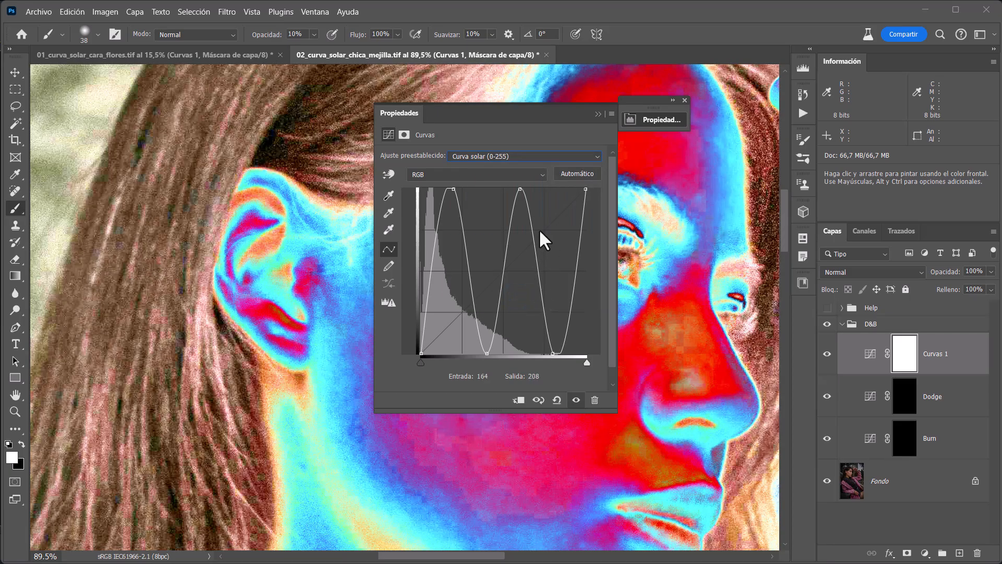
{"action": "left_click_drag", "start_coordinate": [530, 125], "coordinate": [183, 93]}
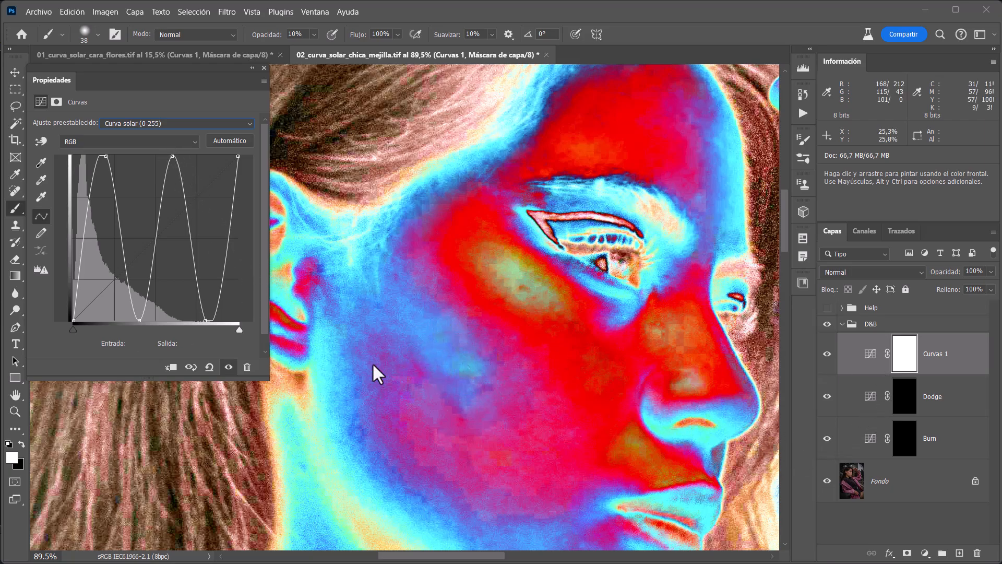
{"action": "left_click_drag", "start_coordinate": [947, 365], "coordinate": [932, 324]}
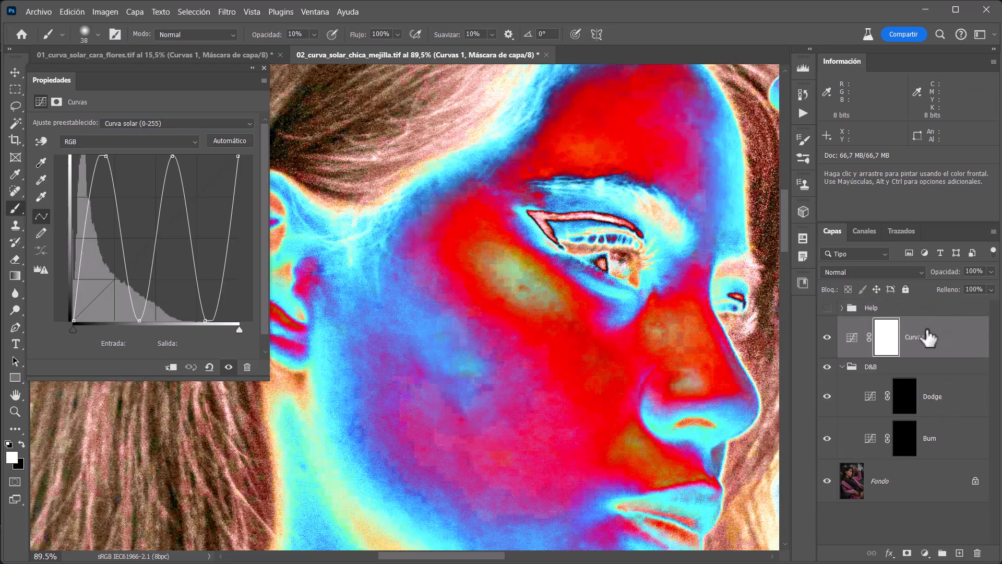
Add a second Curves adjustment layer beneath Curvas 1 and lift its RGB midtones with a point at input 117, output 130
{"action": "left_click", "coordinate": [926, 553]}
{"action": "left_click", "coordinate": [925, 393]}
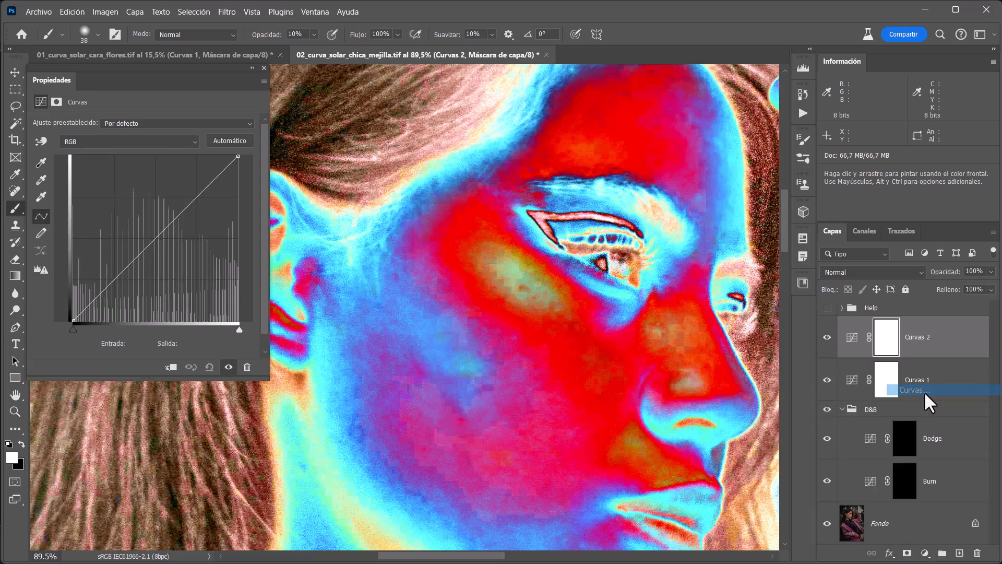
{"action": "key", "text": "ctrl+bracketleft"}
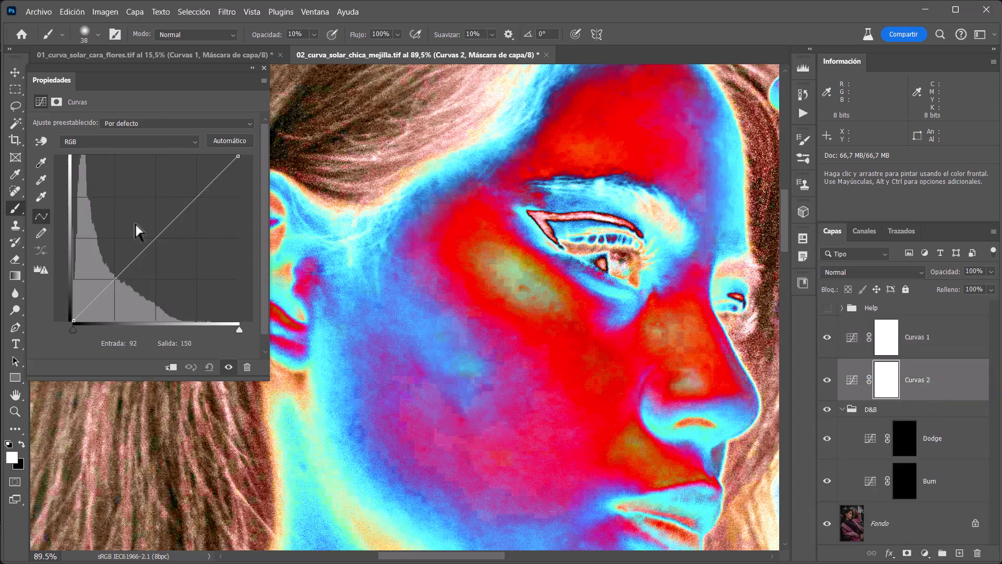
{"action": "left_click_drag", "start_coordinate": [175, 65], "coordinate": [167, 68]}
{"action": "mouse_move", "coordinate": [150, 232]}
{"action": "left_mouse_down"}
{"action": "mouse_move", "coordinate": [132, 223]}
{"action": "mouse_move", "coordinate": [178, 281]}
{"action": "mouse_move", "coordinate": [141, 238]}
{"action": "left_mouse_up"}
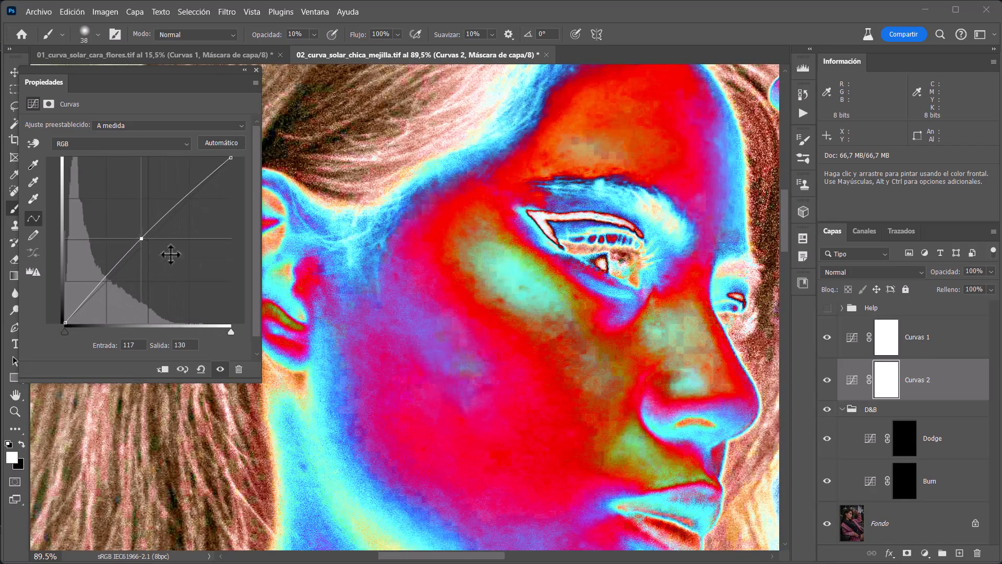
{"action": "left_click", "coordinate": [238, 71]}
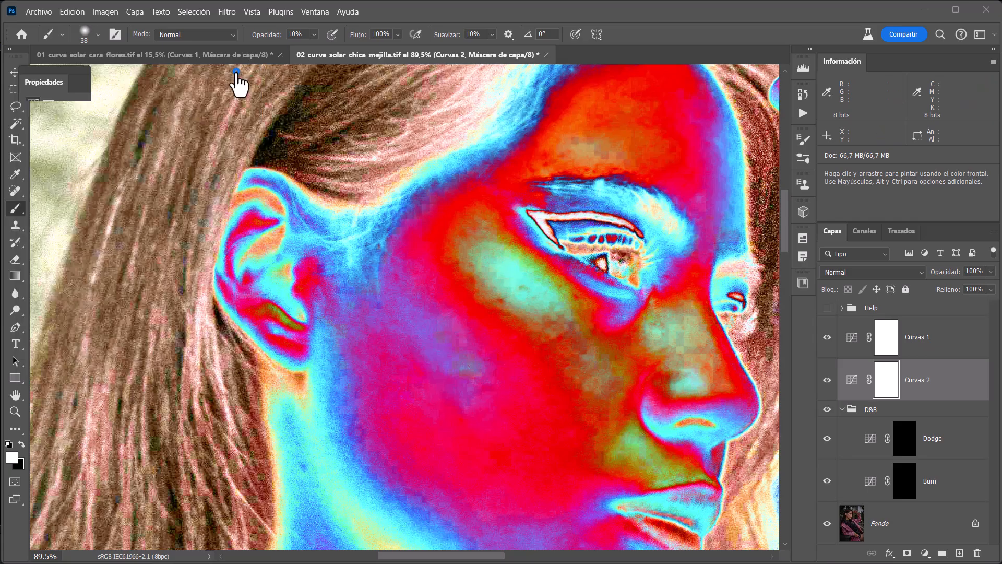
Paint white over the uneven cheek patches on the Dodge mask at 10% opacity, reducing the brush size for finer spots
{"action": "left_click", "coordinate": [917, 444]}
{"action": "scroll", "coordinate": [449, 369], "scroll_direction": "up", "scroll_amount": 5}
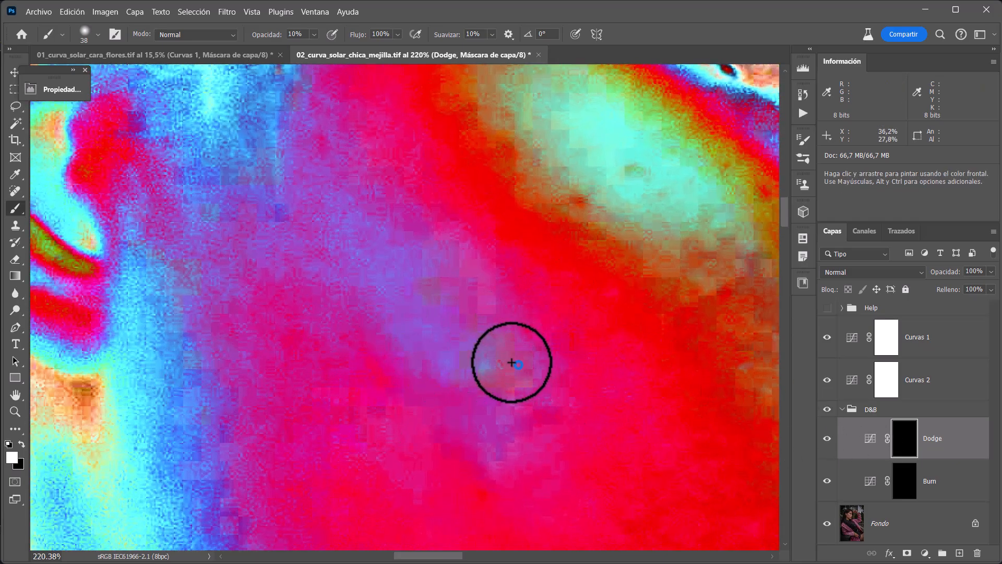
{"action": "mouse_move", "coordinate": [388, 262]}
{"action": "left_mouse_down"}
{"action": "mouse_move", "coordinate": [432, 321]}
{"action": "mouse_move", "coordinate": [452, 316]}
{"action": "mouse_move", "coordinate": [437, 267]}
{"action": "mouse_move", "coordinate": [410, 286]}
{"action": "mouse_move", "coordinate": [391, 320]}
{"action": "mouse_move", "coordinate": [417, 361]}
{"action": "mouse_move", "coordinate": [480, 373]}
{"action": "mouse_move", "coordinate": [513, 360]}
{"action": "mouse_move", "coordinate": [486, 414]}
{"action": "left_mouse_up"}
{"action": "mouse_move", "coordinate": [426, 282]}
{"action": "left_mouse_down"}
{"action": "mouse_move", "coordinate": [371, 225]}
{"action": "mouse_move", "coordinate": [386, 274]}
{"action": "mouse_move", "coordinate": [334, 253]}
{"action": "mouse_move", "coordinate": [361, 240]}
{"action": "mouse_move", "coordinate": [409, 260]}
{"action": "mouse_move", "coordinate": [434, 318]}
{"action": "left_mouse_up"}
{"action": "mouse_move", "coordinate": [399, 275]}
{"action": "left_mouse_down"}
{"action": "mouse_move", "coordinate": [430, 300]}
{"action": "mouse_move", "coordinate": [382, 305]}
{"action": "mouse_move", "coordinate": [356, 281]}
{"action": "mouse_move", "coordinate": [499, 229]}
{"action": "left_mouse_up"}
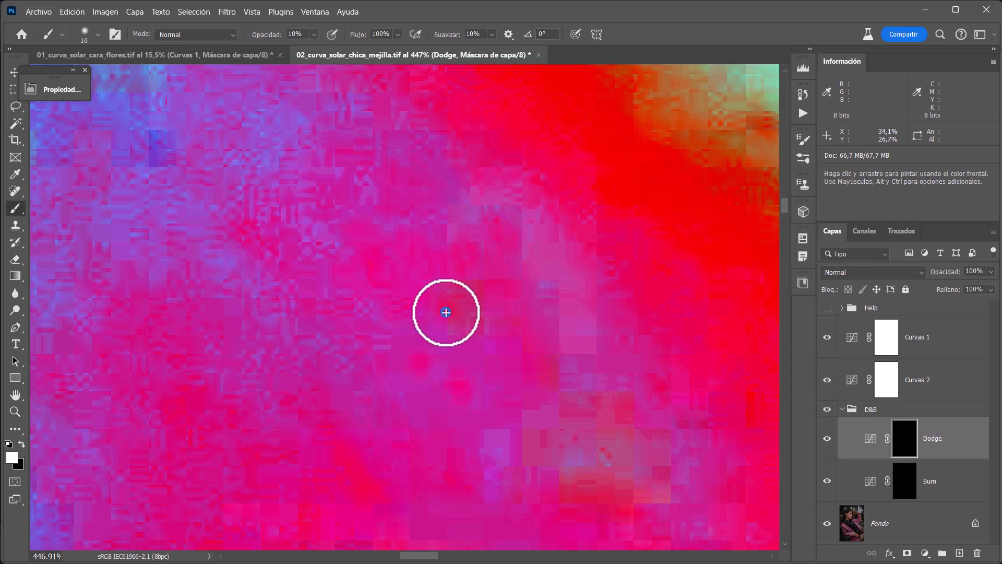
{"action": "key", "text": "bracketleft"}
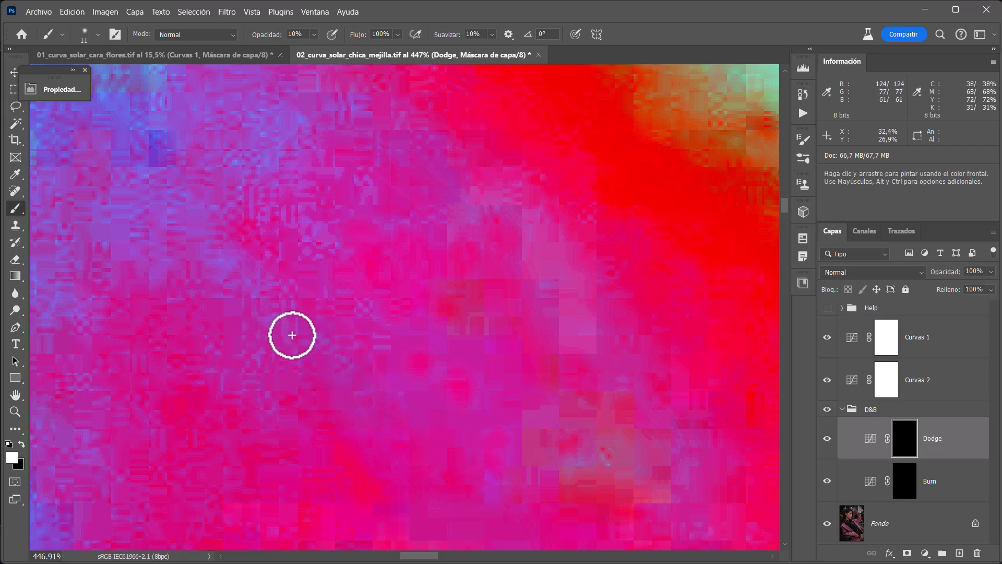
{"action": "scroll", "coordinate": [431, 352], "scroll_direction": "down", "scroll_amount": 4}
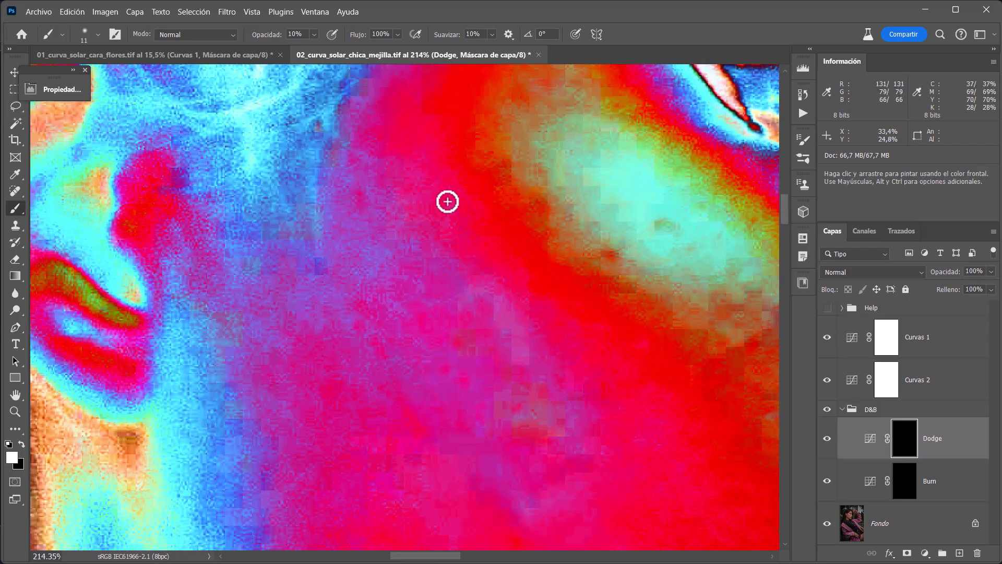
Open the recent file 03_curva_solar_mejilla_dodgeandburn.tif and select its D&B group
{"action": "left_click", "coordinate": [22, 34]}
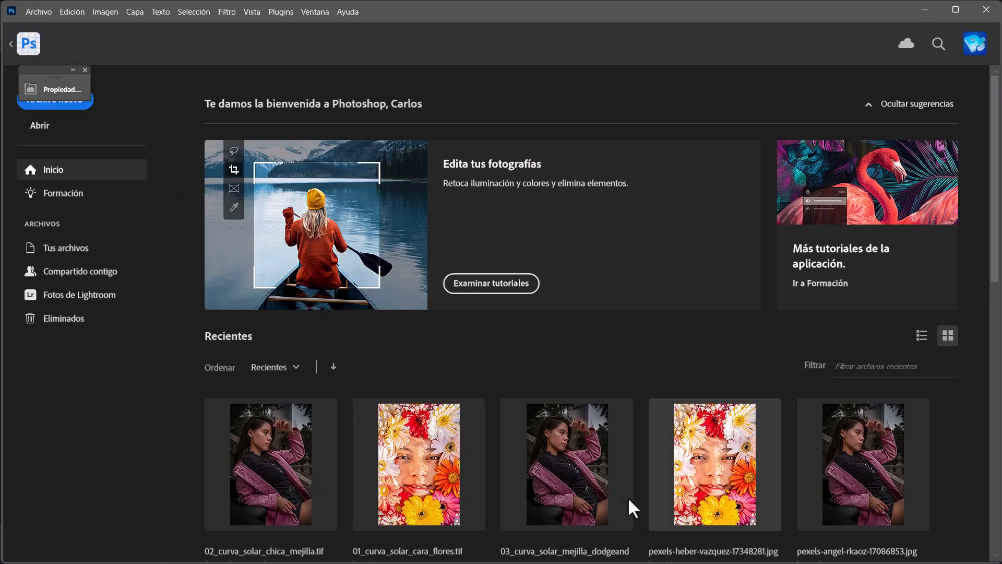
{"action": "left_click", "coordinate": [577, 486]}
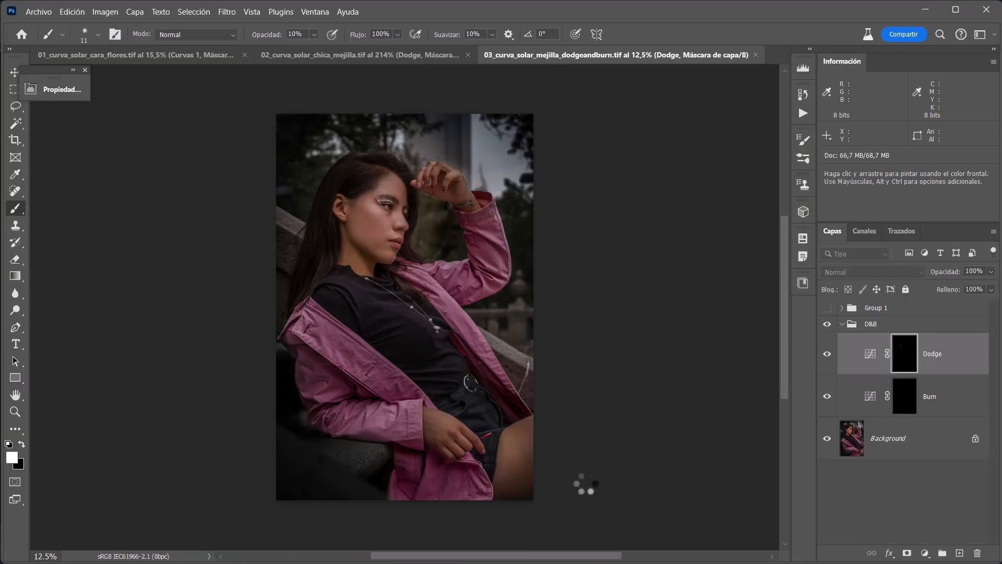
{"action": "left_click", "coordinate": [892, 326]}
{"action": "left_click", "coordinate": [829, 308]}
{"action": "left_click", "coordinate": [829, 308]}
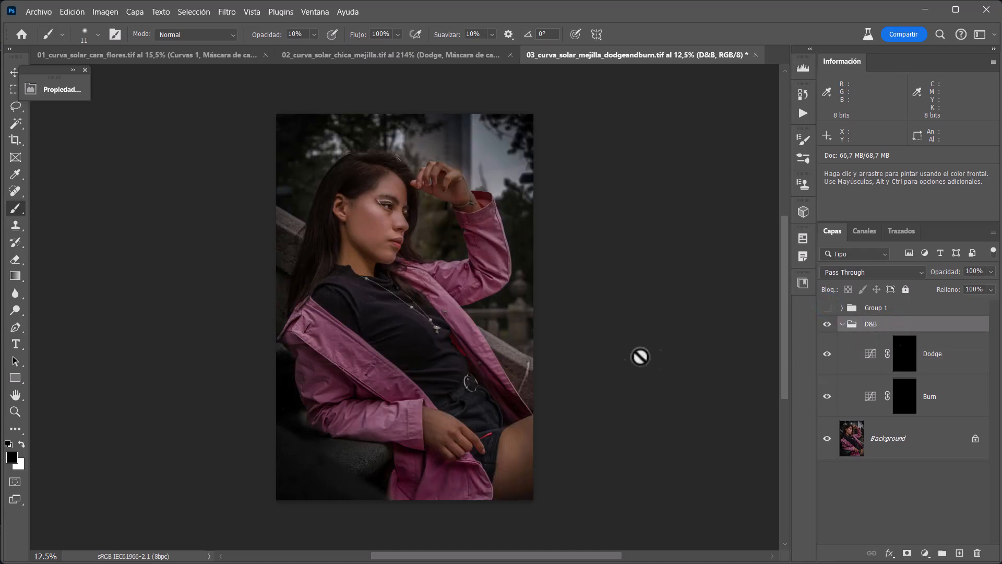
Compare the cheek before and after retouching by switching the D&B group's visibility off and on
{"action": "left_click_drag", "start_coordinate": [391, 216], "coordinate": [474, 283]}
{"action": "left_click_drag", "start_coordinate": [371, 282], "coordinate": [605, 368]}
{"action": "left_click", "coordinate": [831, 312]}
{"action": "left_click", "coordinate": [830, 325]}
{"action": "left_click", "coordinate": [831, 326]}
{"action": "left_click", "coordinate": [831, 325]}
{"action": "left_click", "coordinate": [831, 325]}
{"action": "left_click", "coordinate": [831, 325]}
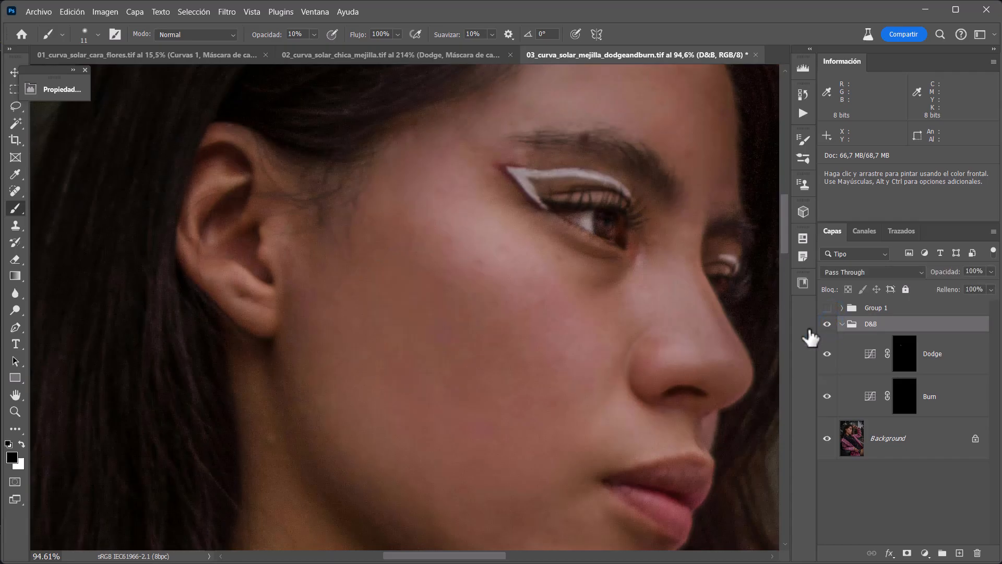
Compare the cheek with and without the D&B group under Group 1's solar colors, leaving both groups hidden
{"action": "left_click", "coordinate": [827, 308]}
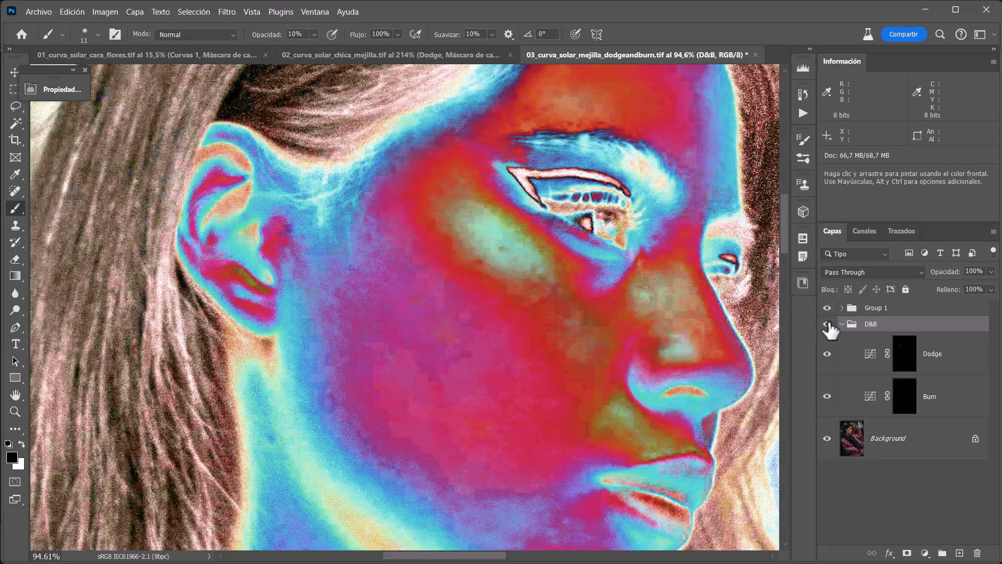
{"action": "left_click", "coordinate": [829, 325]}
{"action": "left_click", "coordinate": [829, 325]}
{"action": "left_click", "coordinate": [829, 325]}
{"action": "left_click", "coordinate": [829, 325]}
{"action": "left_click", "coordinate": [829, 325]}
{"action": "left_click", "coordinate": [829, 325]}
{"action": "left_click", "coordinate": [829, 324]}
{"action": "left_click", "coordinate": [828, 309]}
{"action": "left_click", "coordinate": [828, 309]}
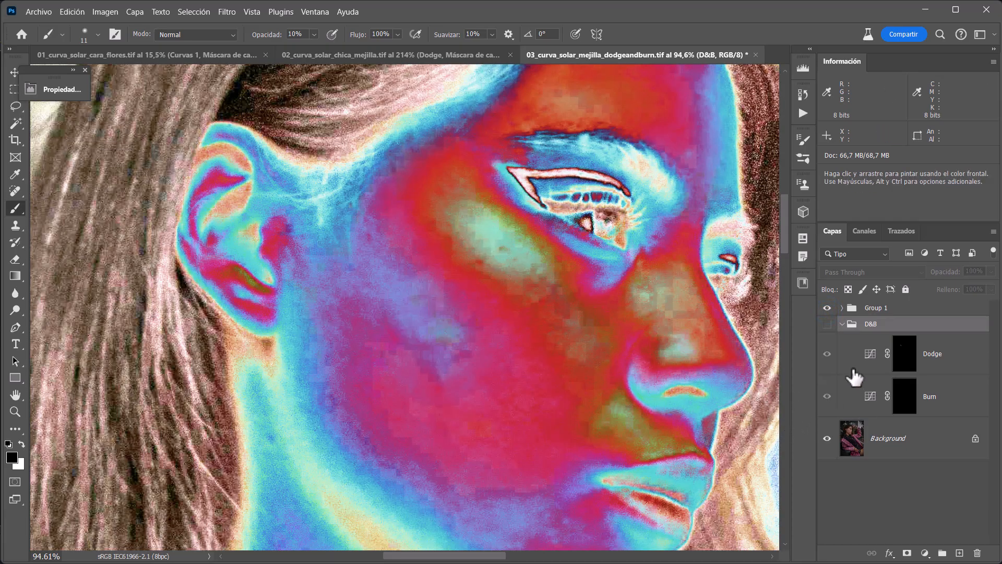
{"action": "left_click", "coordinate": [828, 309]}
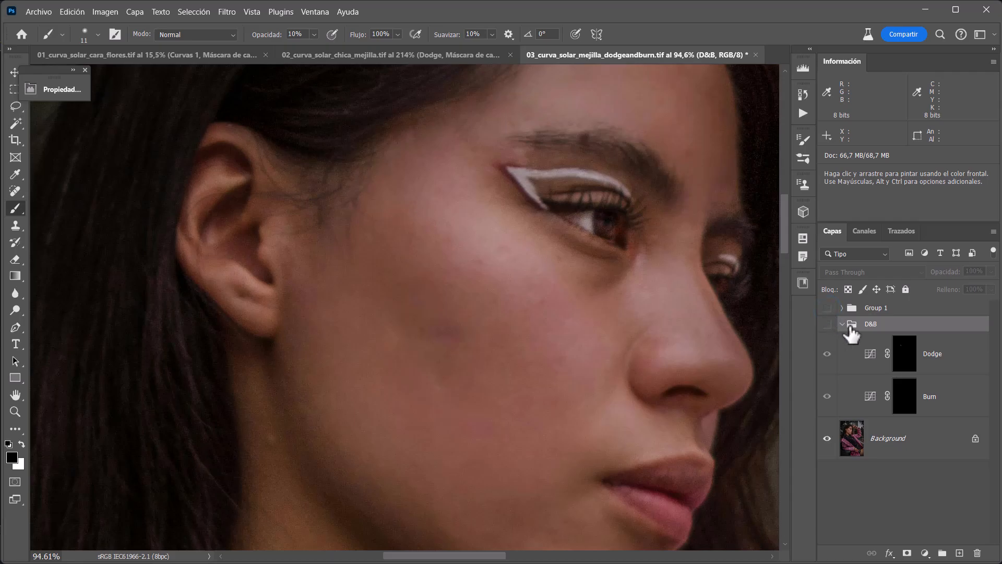
Try a steep contrast Curves layer above Background, with the black point input at 55 and the white point pulled inward, and delete the layer
{"action": "left_click", "coordinate": [886, 439]}
{"action": "left_click", "coordinate": [925, 553]}
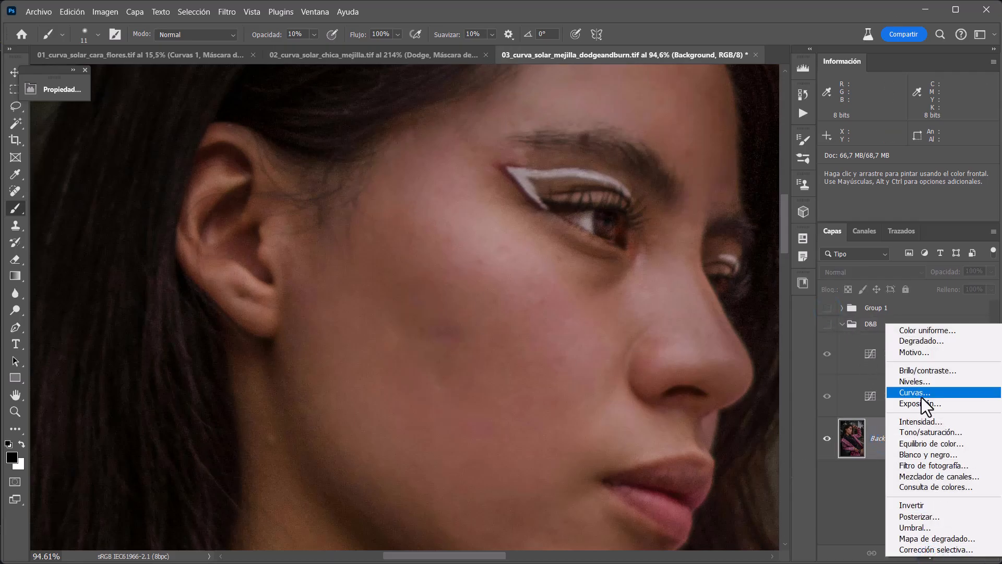
{"action": "left_click", "coordinate": [922, 396]}
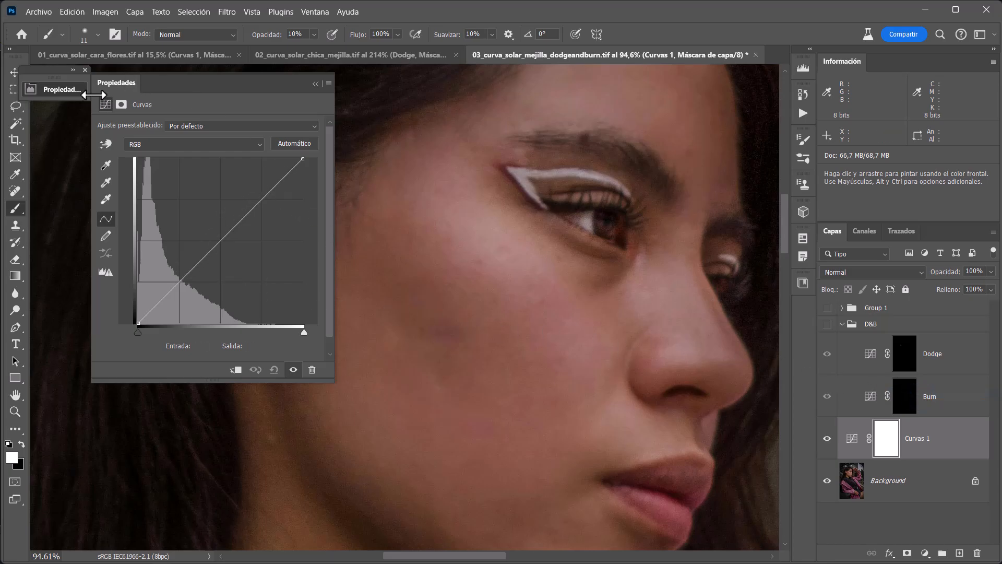
{"action": "left_click", "coordinate": [105, 141]}
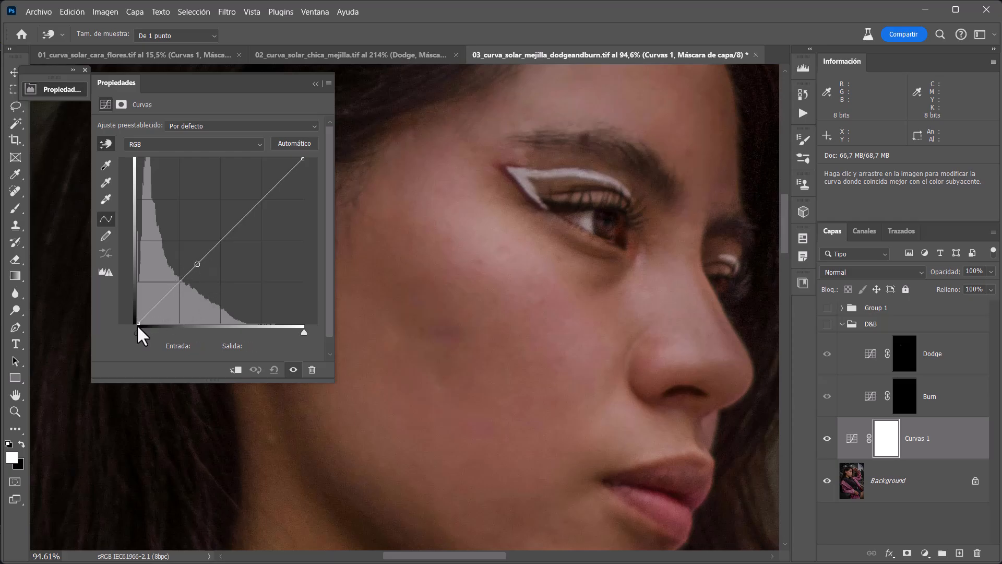
{"action": "left_click_drag", "start_coordinate": [137, 325], "coordinate": [159, 325]}
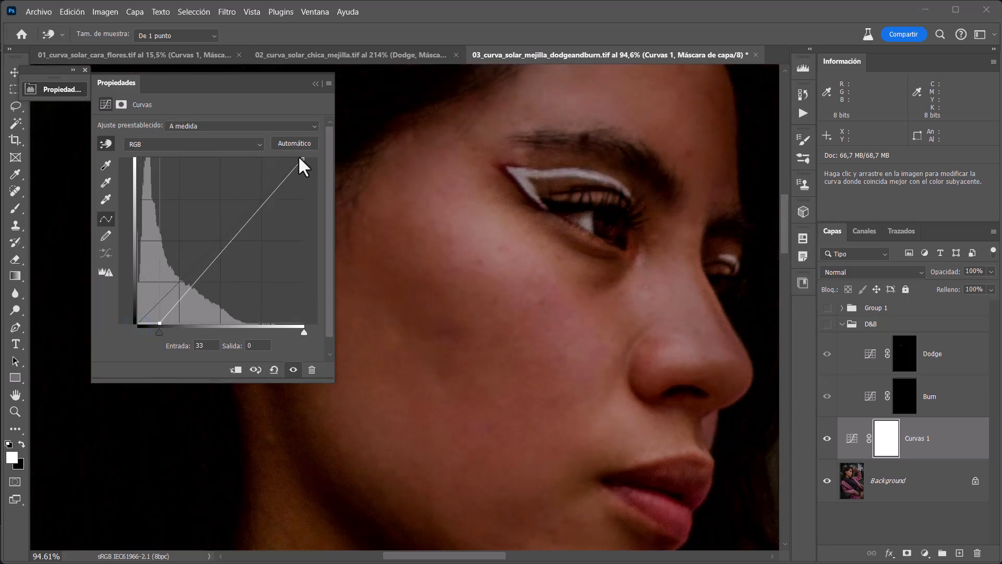
{"action": "left_click_drag", "start_coordinate": [300, 158], "coordinate": [224, 140]}
{"action": "left_click_drag", "start_coordinate": [161, 324], "coordinate": [174, 329]}
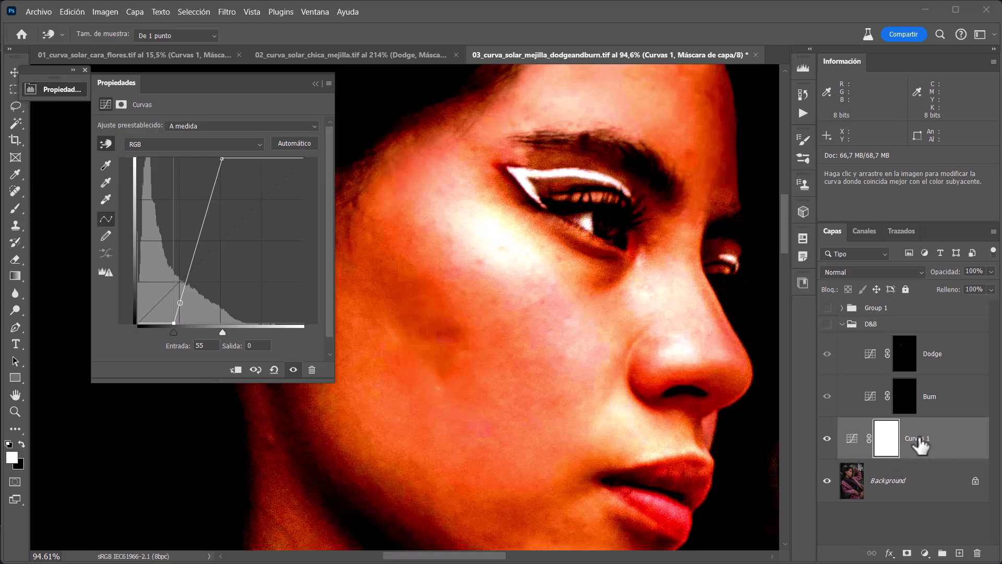
{"action": "mouse_move", "coordinate": [921, 445]}
{"action": "left_mouse_down"}
{"action": "mouse_move", "coordinate": [915, 316]}
{"action": "mouse_move", "coordinate": [929, 449]}
{"action": "mouse_move", "coordinate": [985, 542]}
{"action": "mouse_move", "coordinate": [978, 549]}
{"action": "left_mouse_up"}
{"action": "key", "text": "b"}
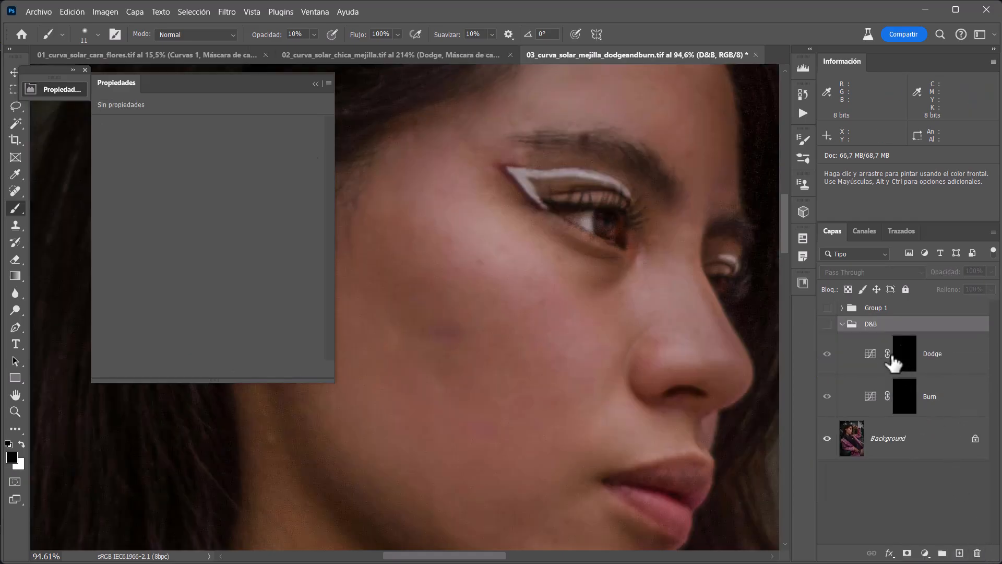
Show Group 1's solar colors over the portrait and collapse the empty properties view
{"action": "left_click", "coordinate": [827, 308]}
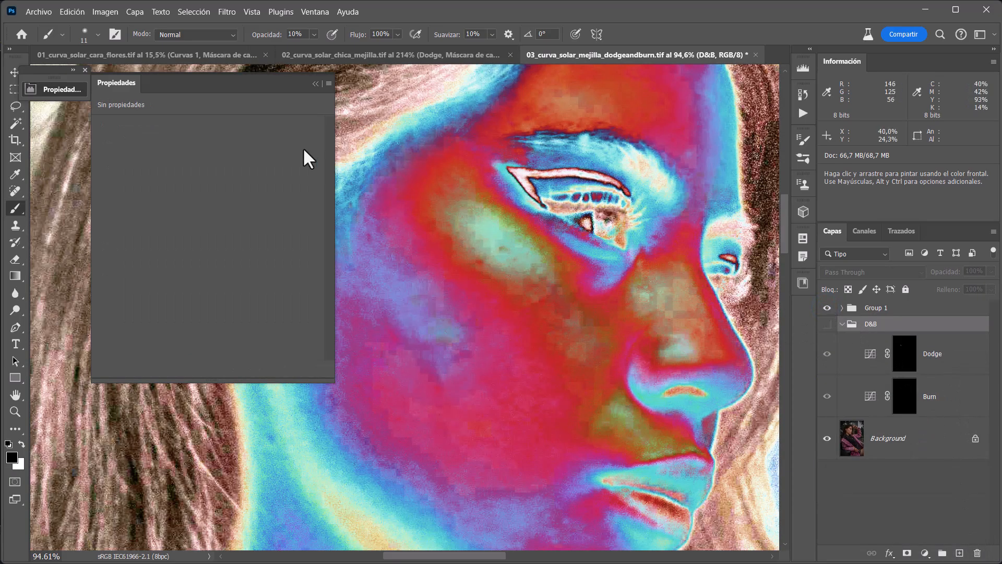
{"action": "left_click", "coordinate": [313, 84]}
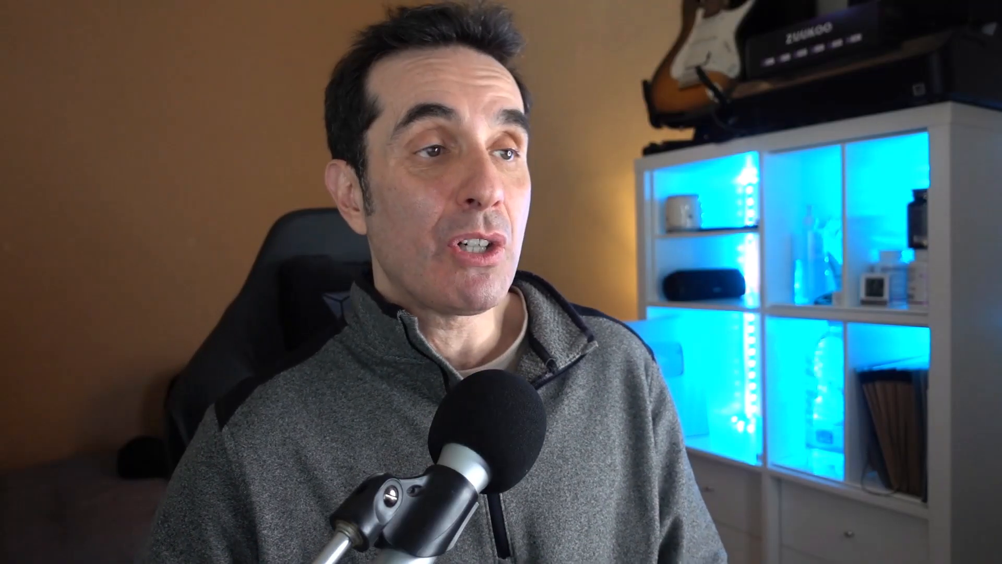